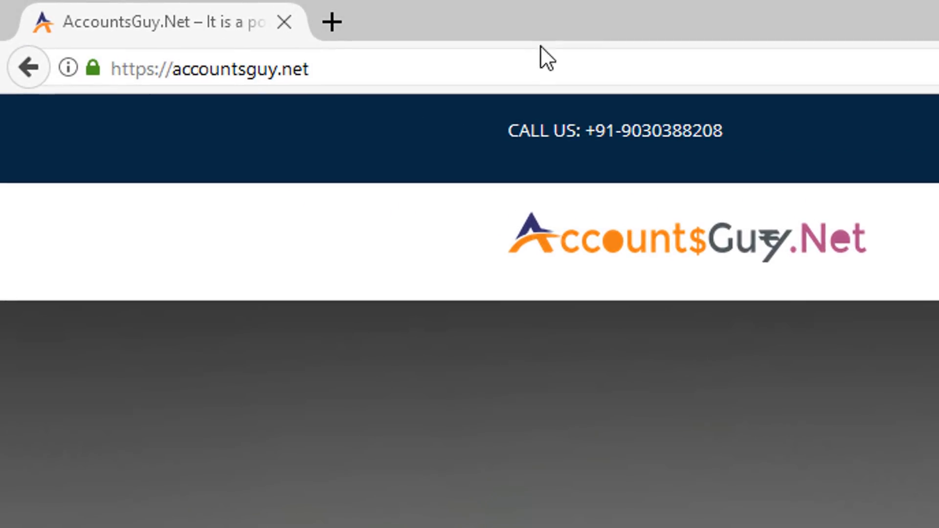
left_click(192, 22)
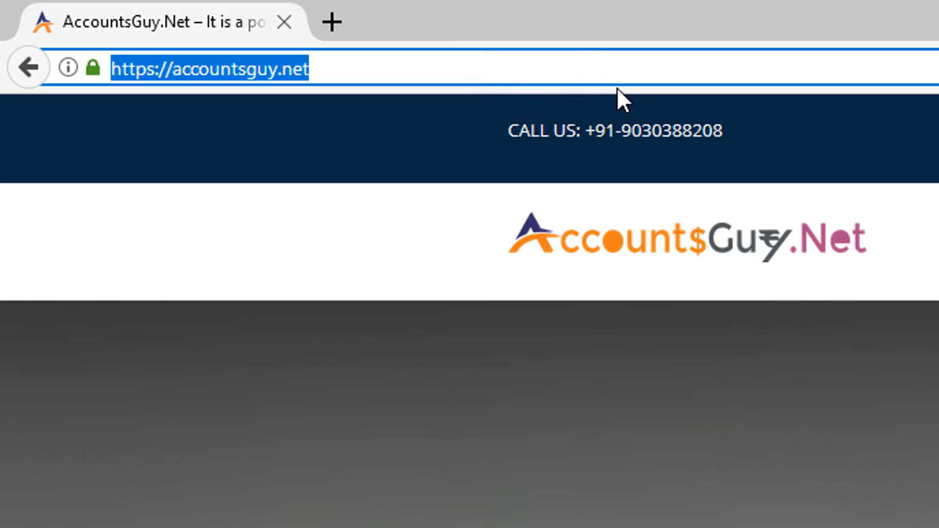
type("www")
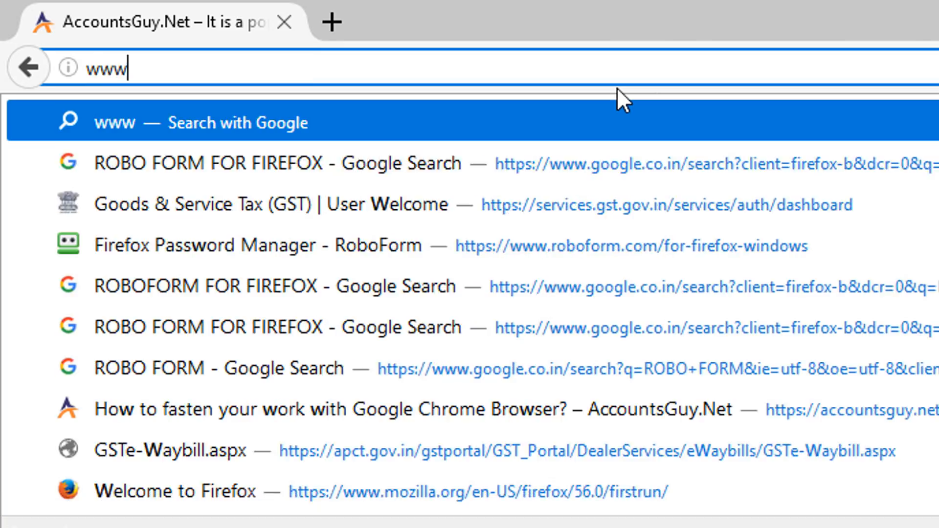
type(".apct.gov.in/")
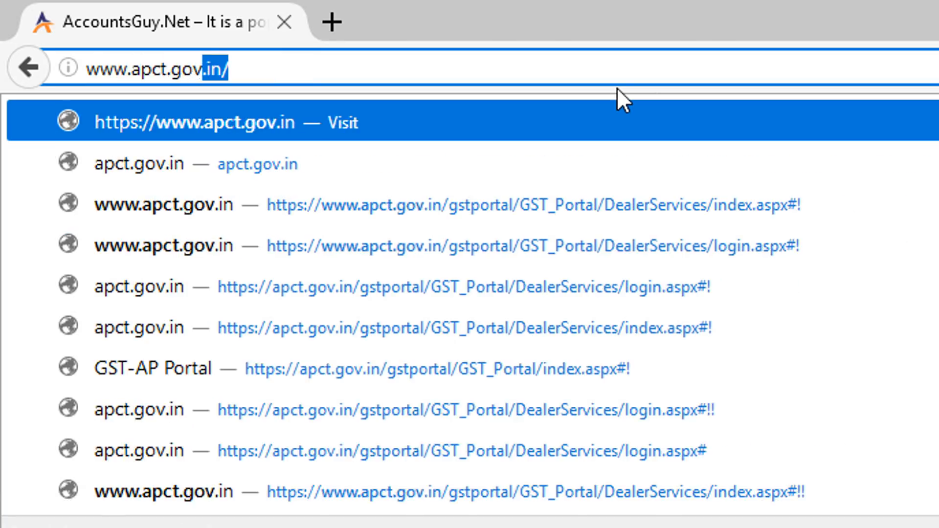
key("Return")
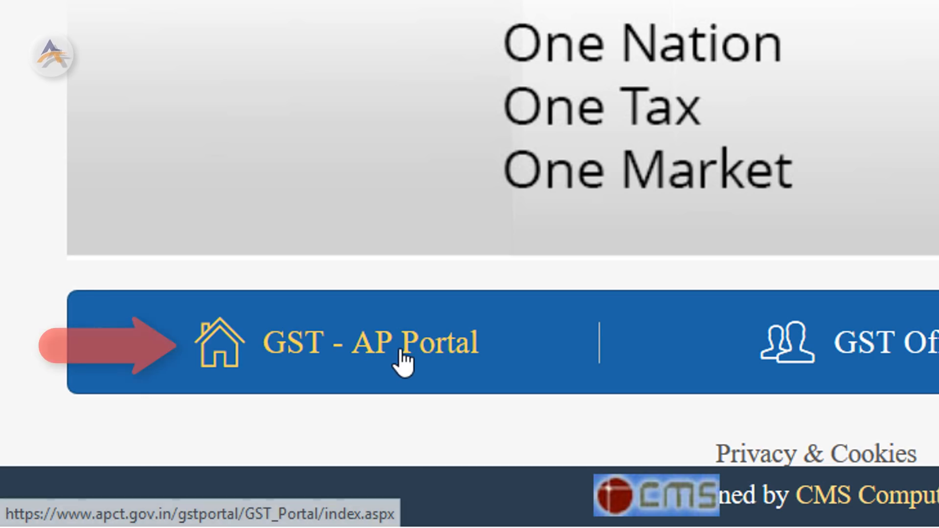
Follow the GST - AP Portal link through to GST Services > TAXPAYER LOGIN
left_click(403, 361)
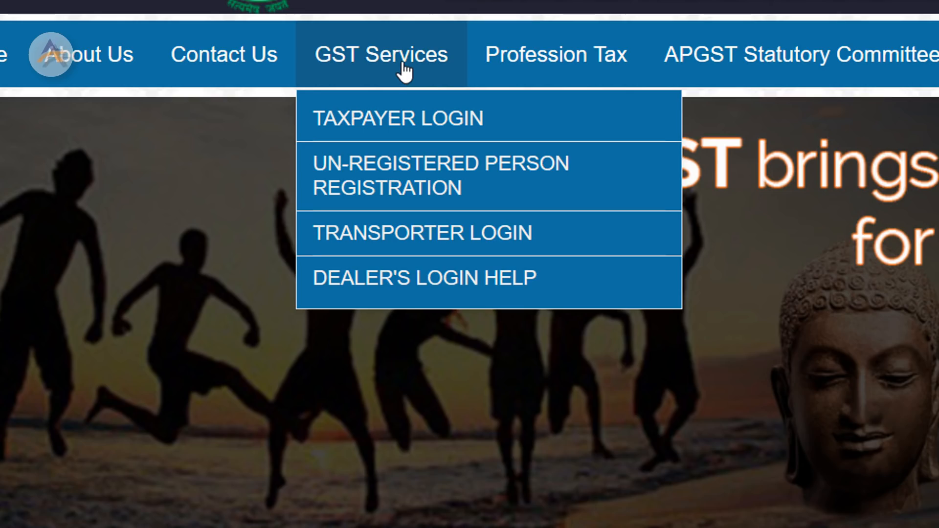
left_click(419, 125)
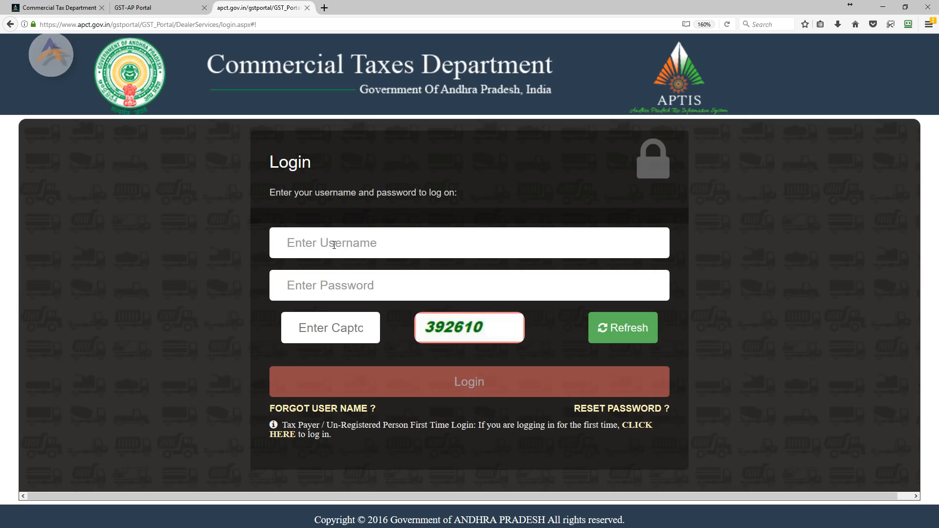
Log in with the taxpayer username, password and the displayed captcha code
left_click_drag(270, 421, 338, 442)
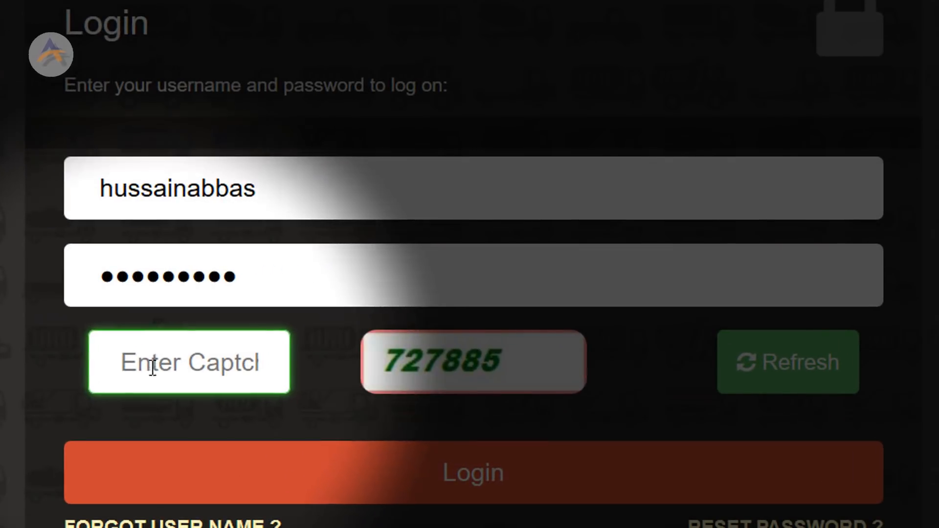
left_click(313, 294)
type("72")
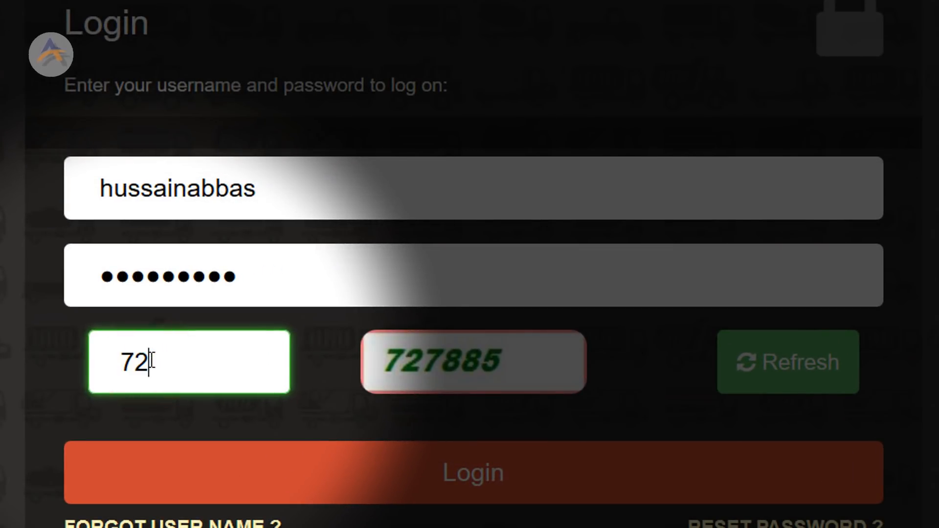
type("7885")
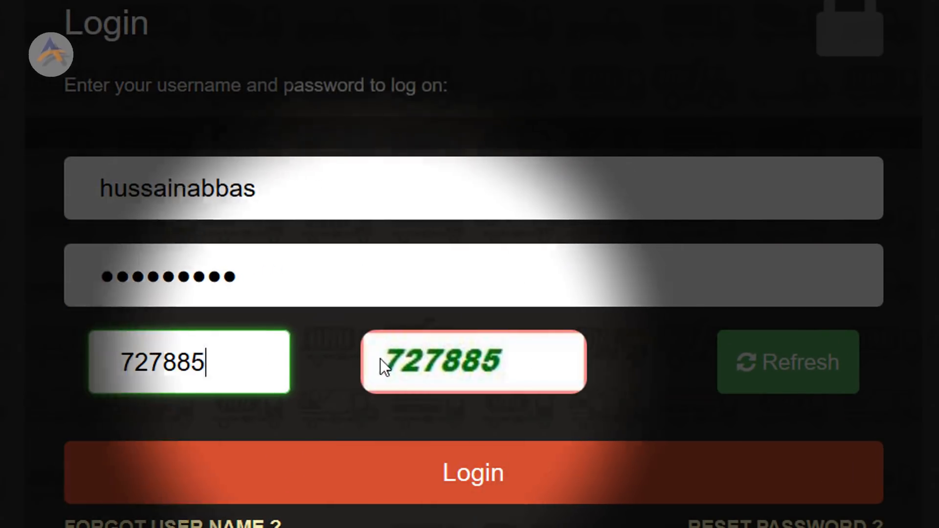
left_click(516, 482)
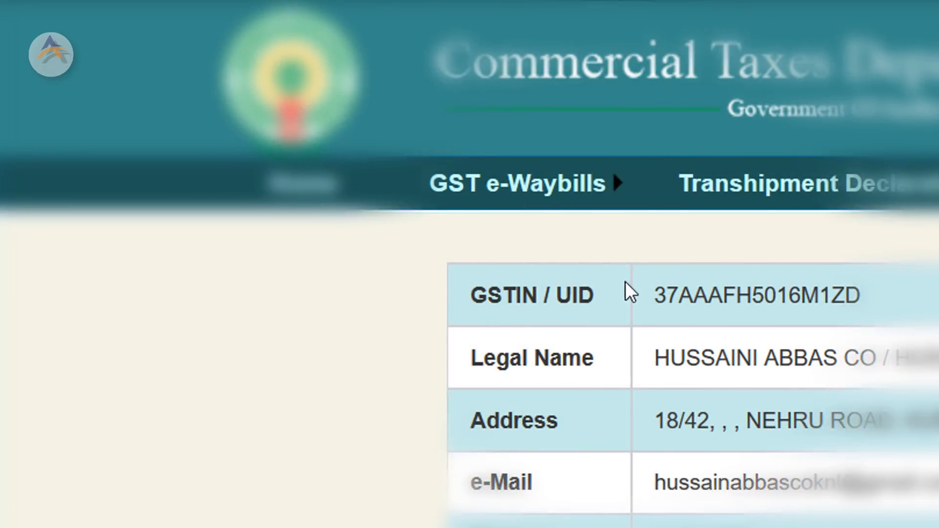
Choose Generate e-Waybill under the GST e-Waybills menu
mouse_move(594, 193)
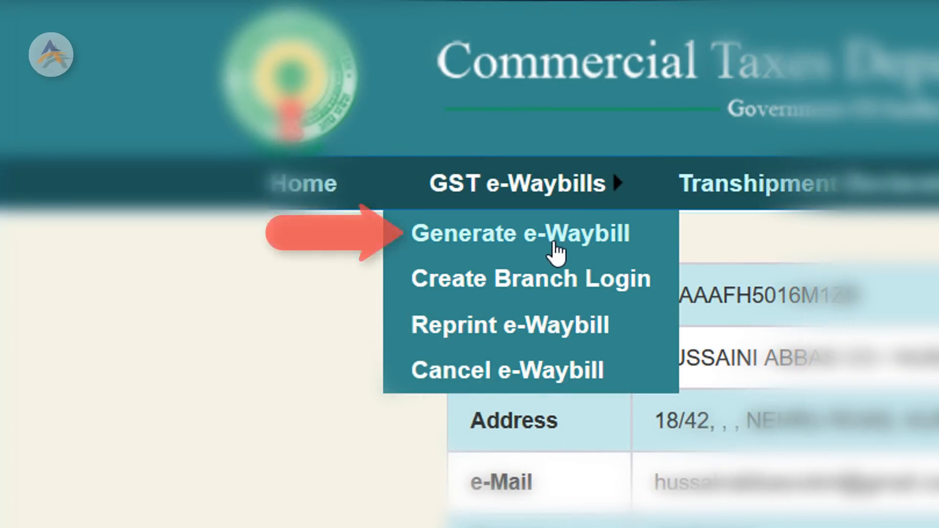
left_click(555, 253)
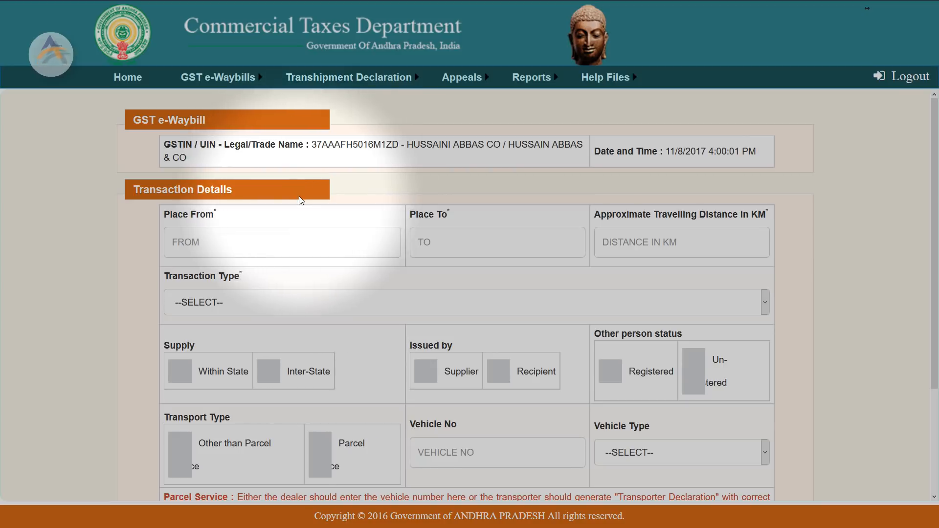
Enter Place To KURNOOL, Place From HYDERABAD and a distance of 280 km
scroll(308, 211, "down", 1)
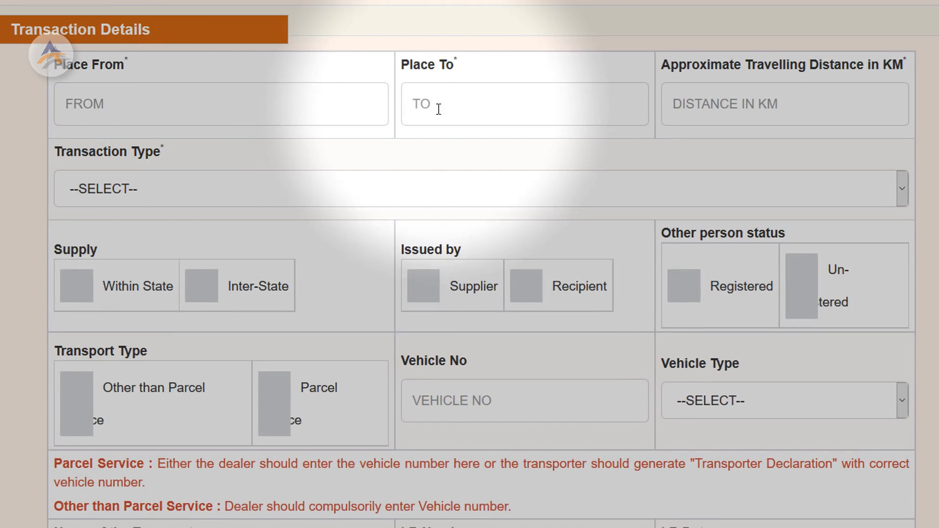
left_click(434, 107)
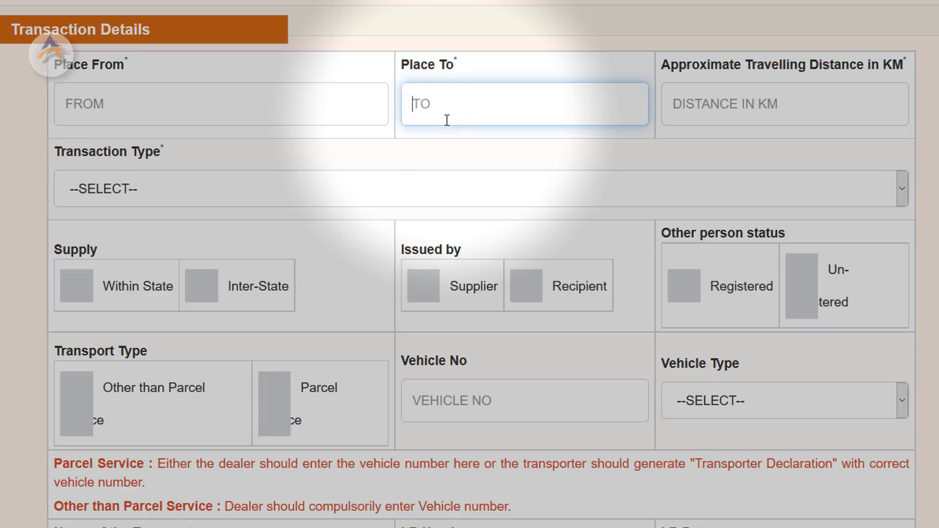
type("KURNOOL")
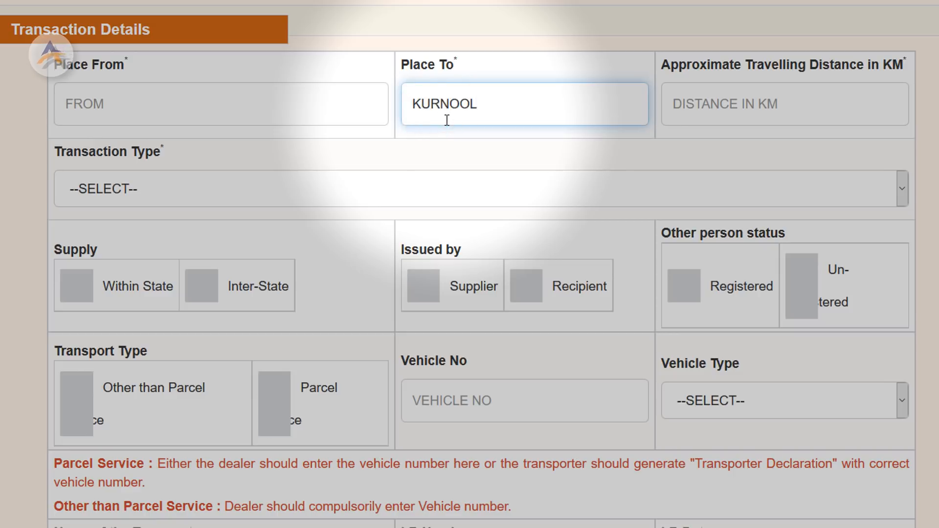
left_click(332, 110)
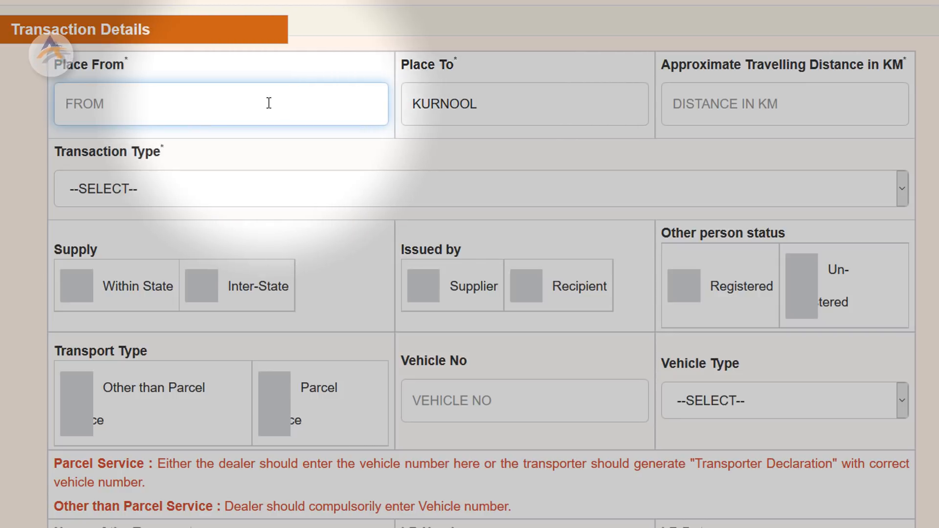
type("HYDERABAD")
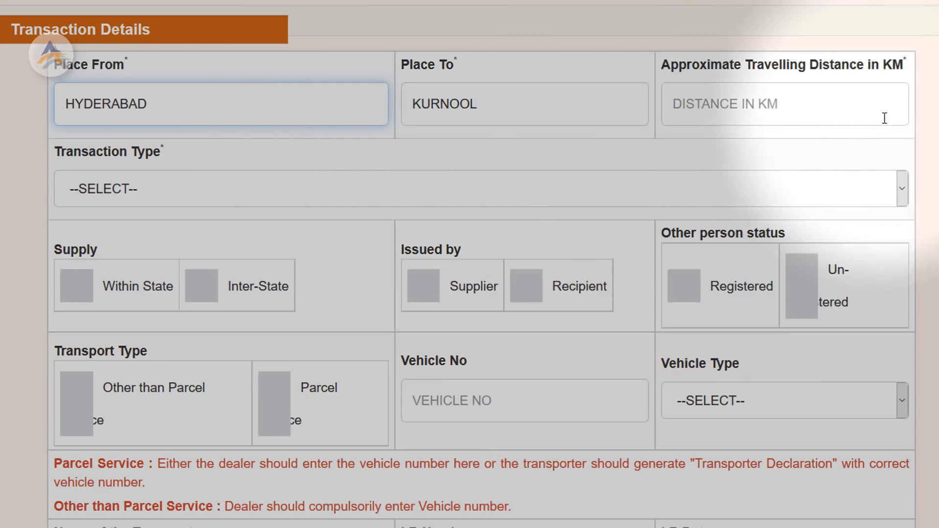
left_click(782, 104)
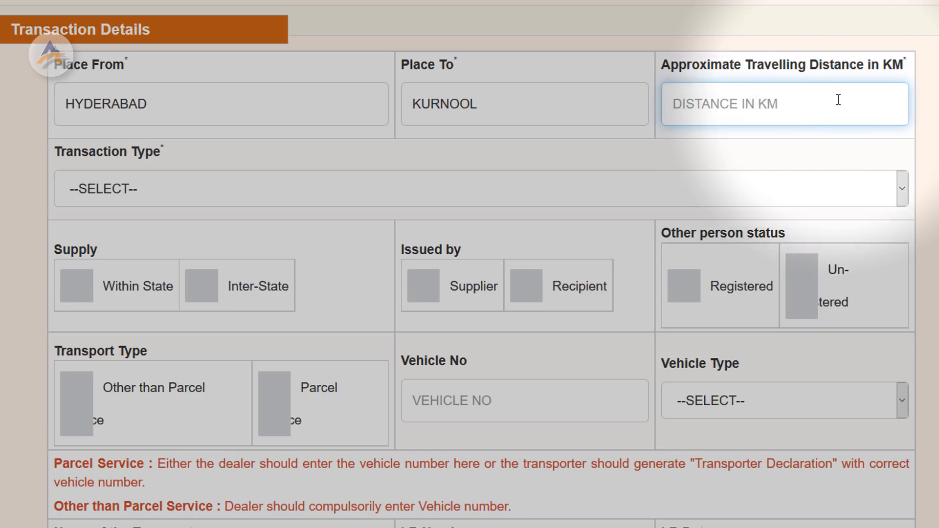
type("280")
left_click(352, 205)
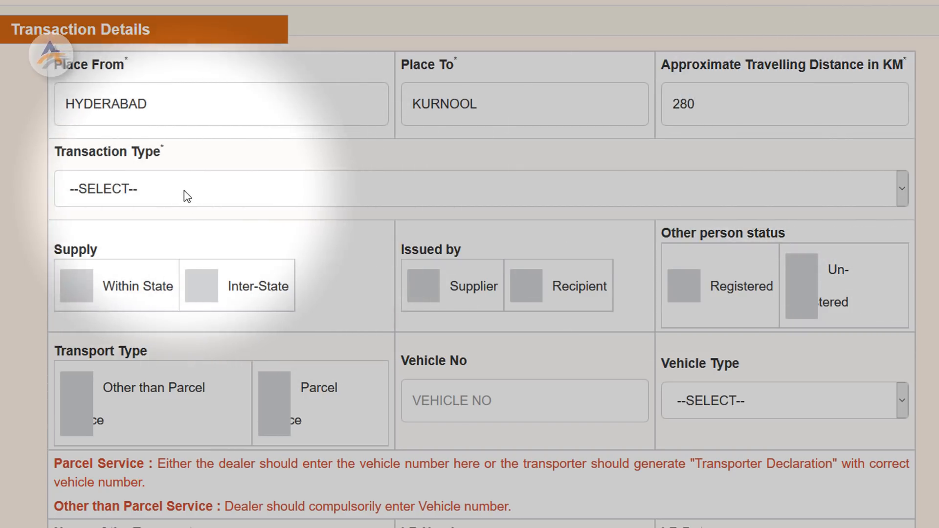
left_click(184, 195)
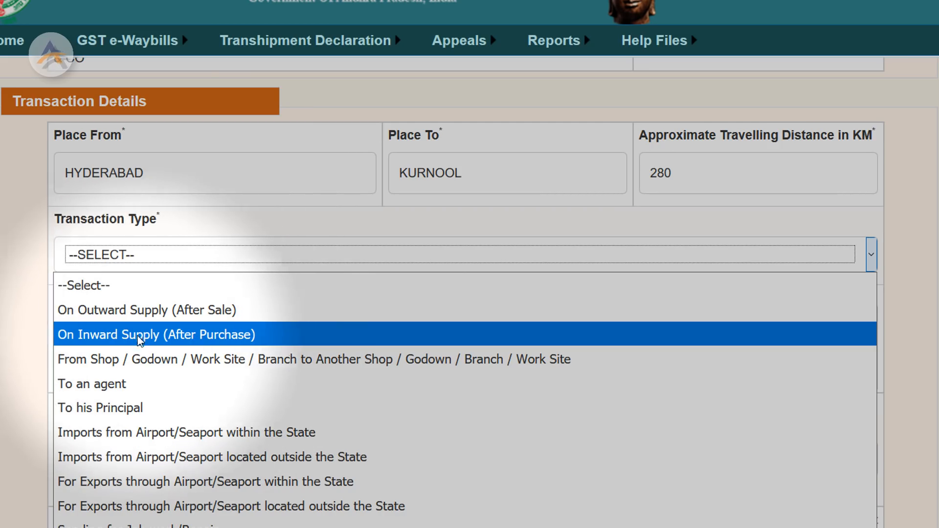
Choose ON INWARD SUPPLY (AFTER PURCHASE), Inter-State supply, Recipient issuer and Registered other person
left_click(188, 336)
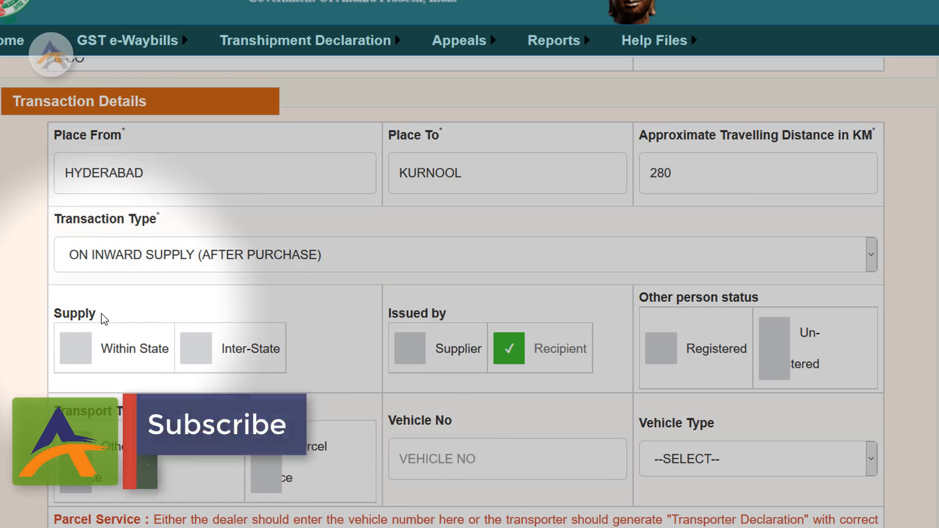
left_click(241, 359)
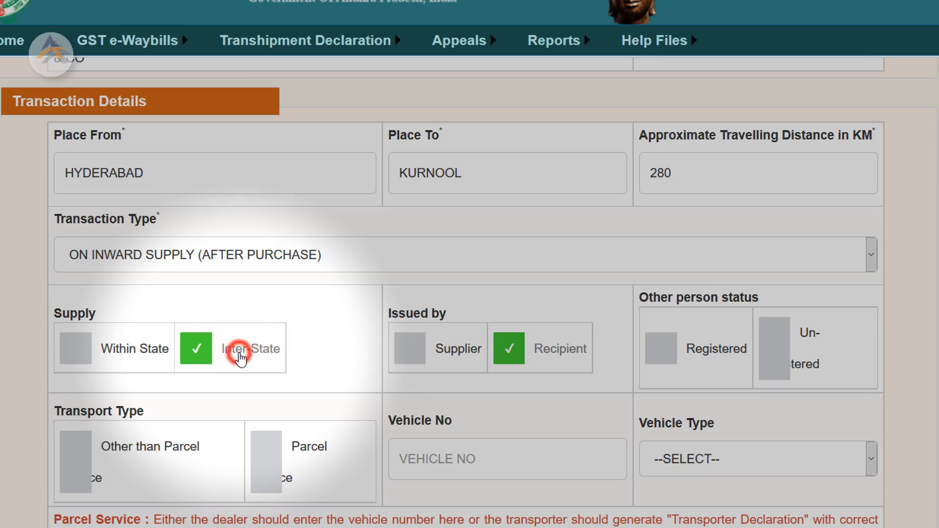
left_click(156, 171)
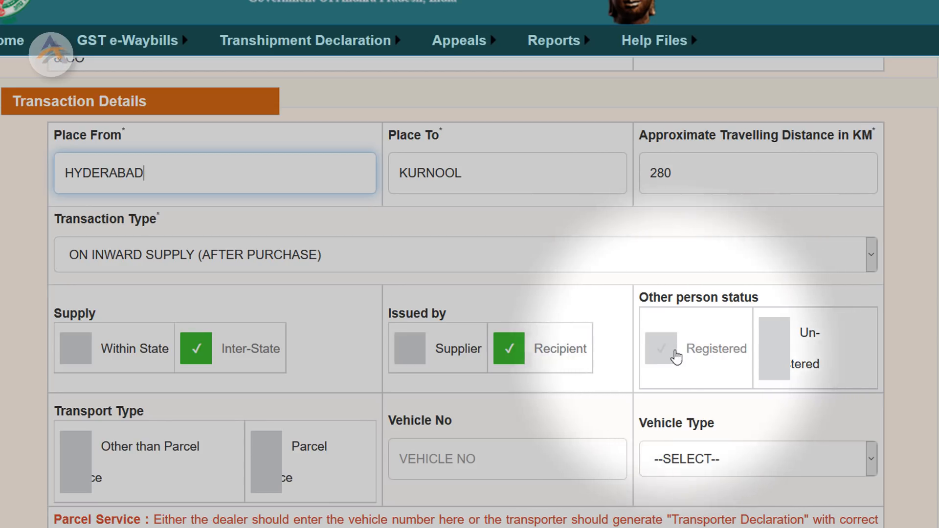
left_click(671, 357)
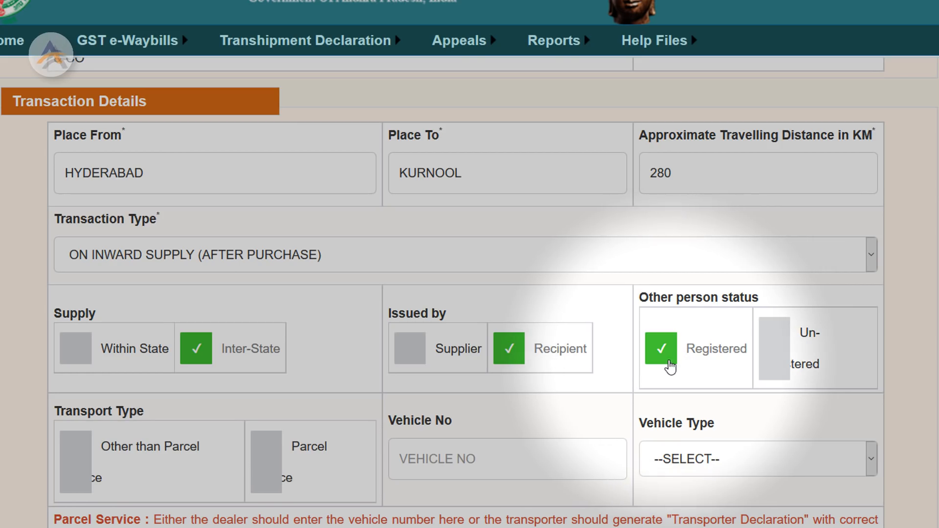
scroll(668, 362, "down", 2)
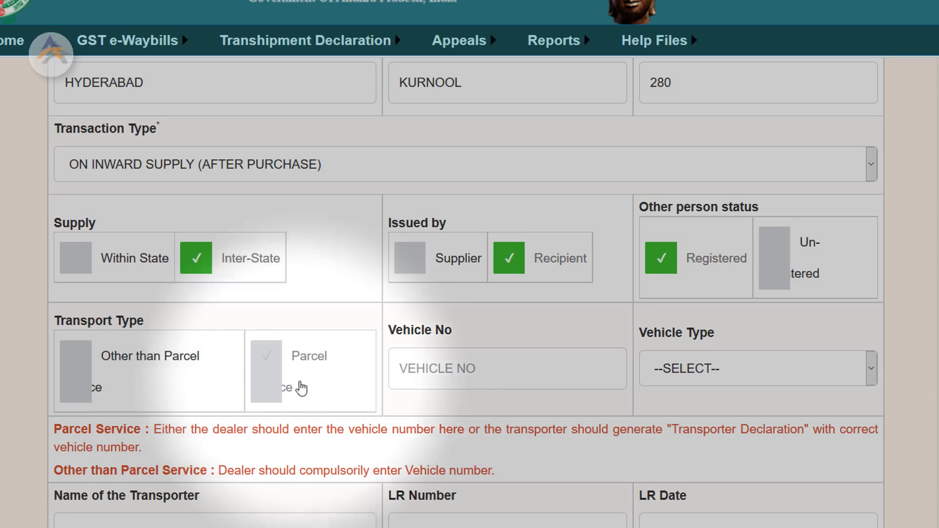
Set the transport type to Parcel Service and the vehicle type to LORRY
left_click(308, 377)
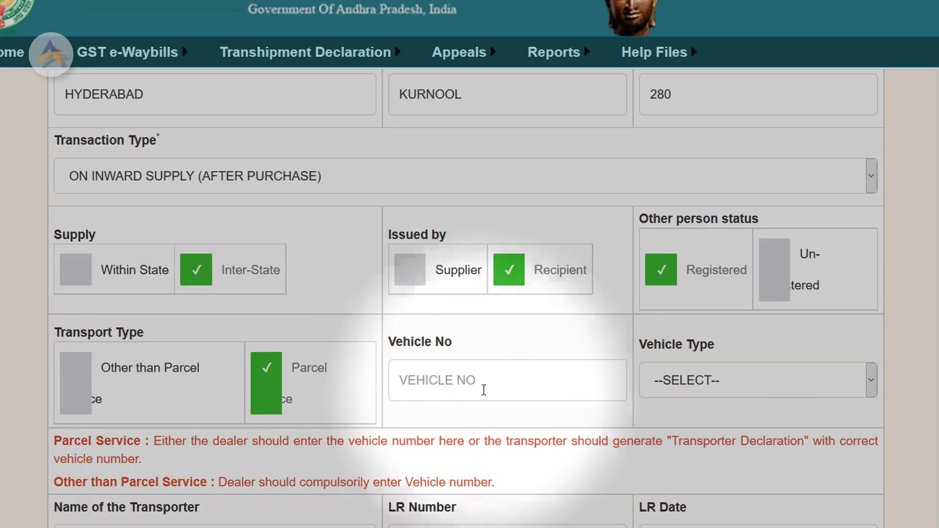
left_click(725, 384)
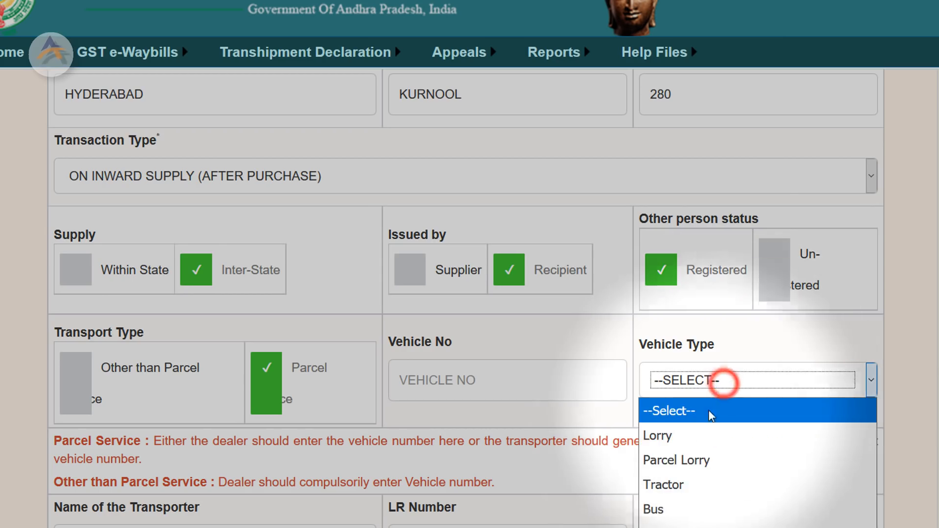
left_click(683, 433)
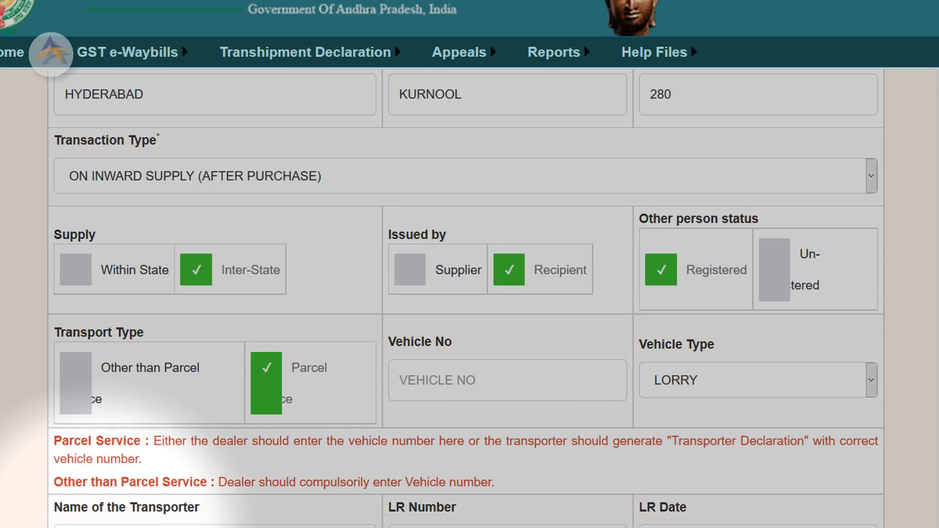
scroll(116, 476, "down", 3)
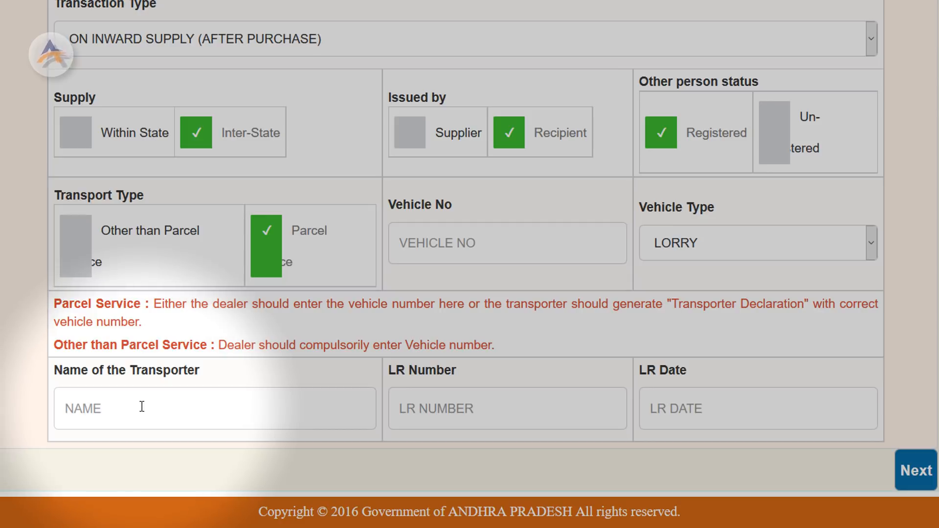
Enter transporter KONDA REDDY PARCEL SERVICE and LR date 7 Nov 2017, then continue with Next
left_click(142, 407)
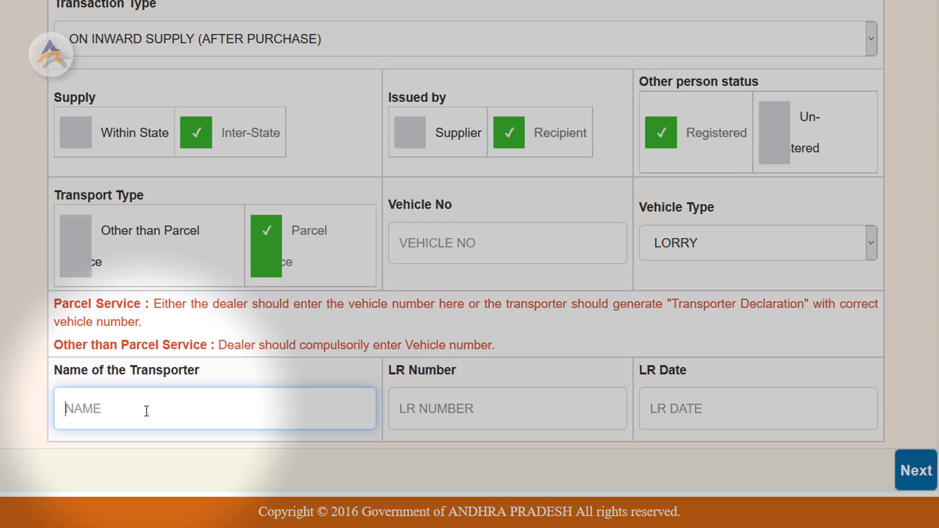
type("KONDA REDDY PA")
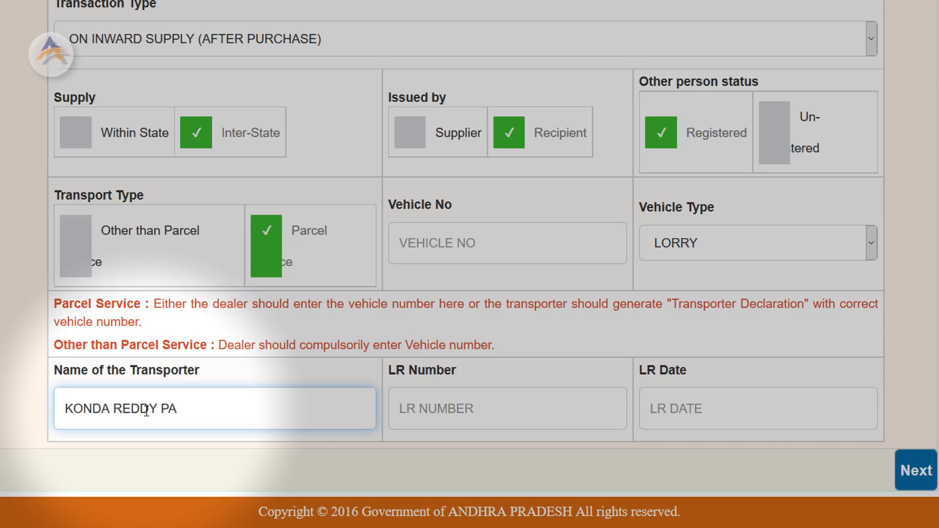
type("RCEL SERVICE")
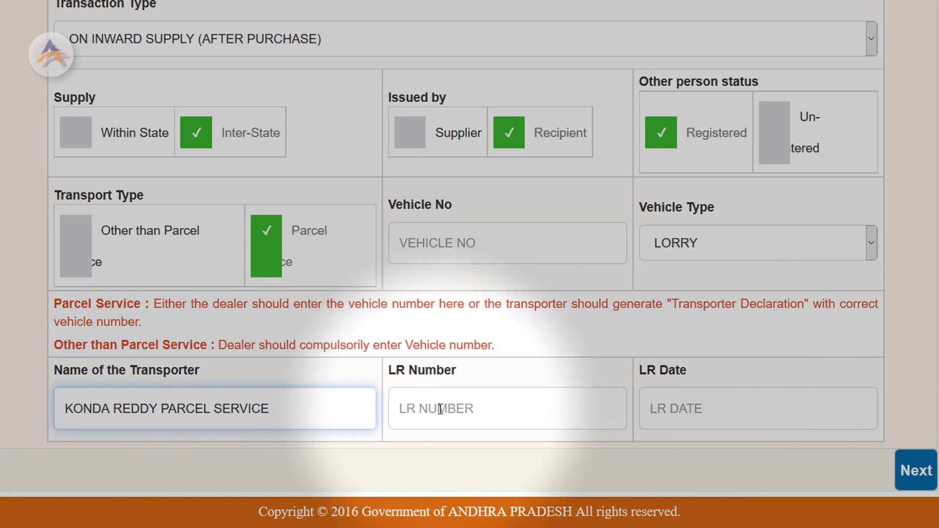
left_click(729, 408)
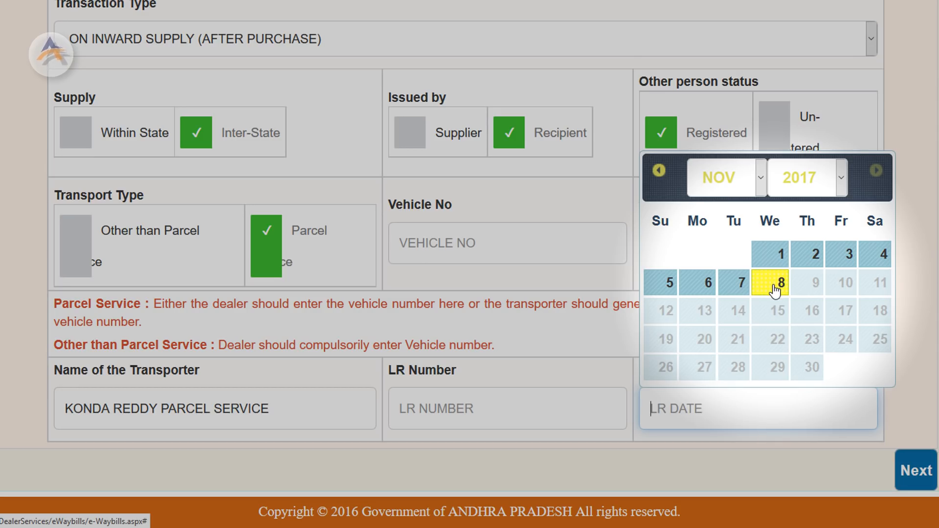
left_click(738, 283)
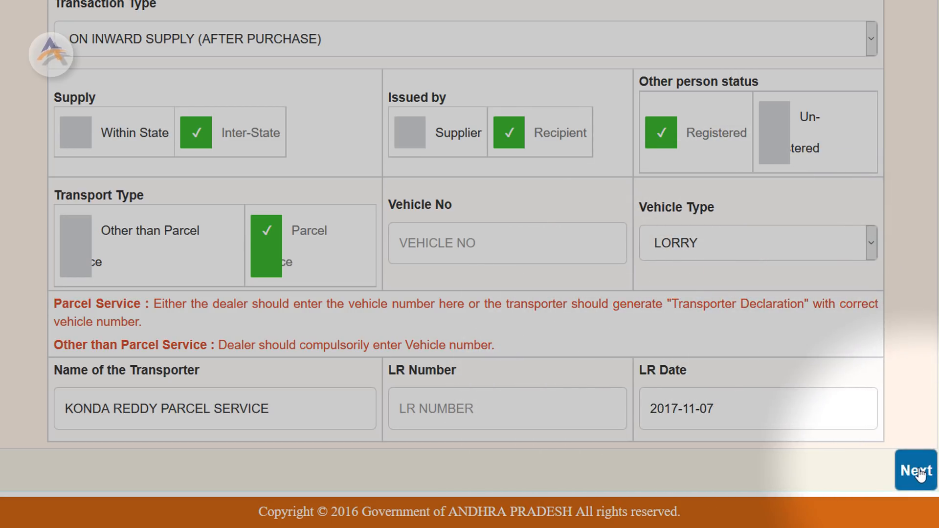
scroll(727, 294, "up", 3)
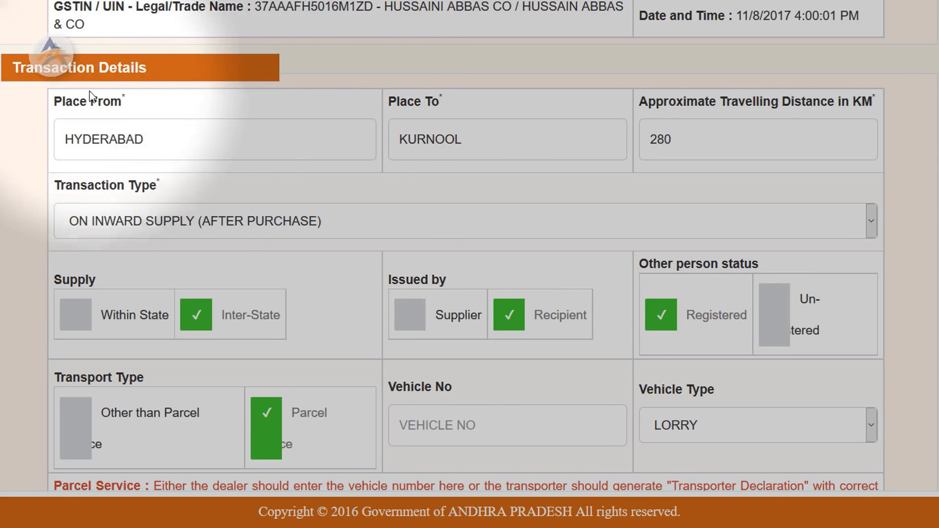
scroll(168, 166, "down", 1)
scroll(230, 190, "down", 2)
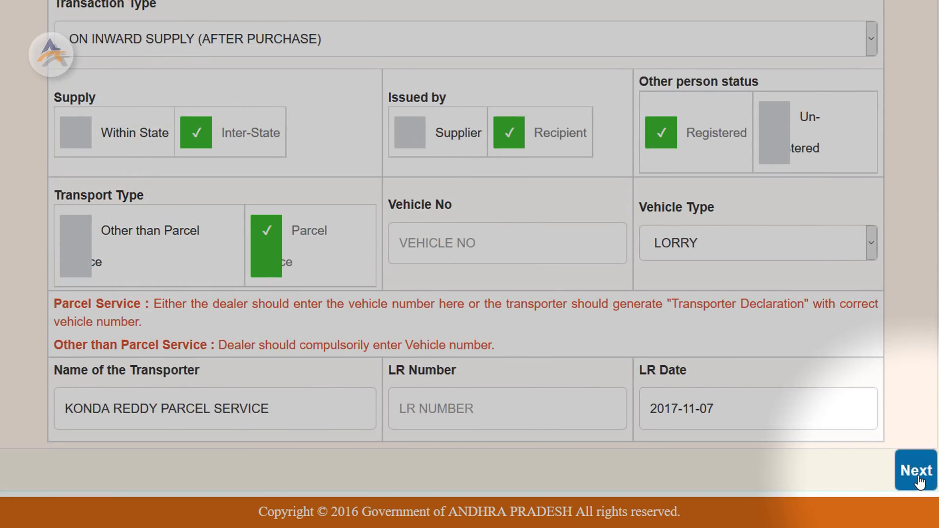
left_click(918, 477)
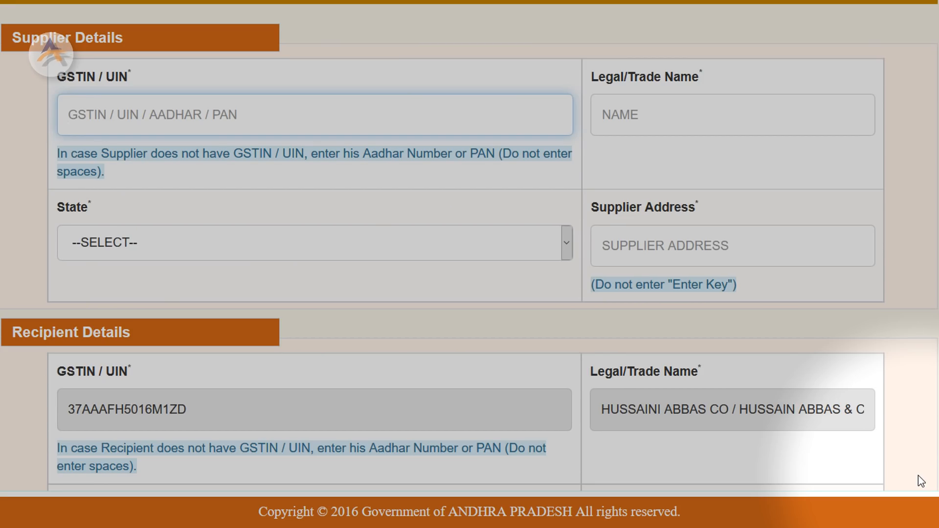
Scroll through Supplier, Recipient and Vehicle Owner Details to review the pre-filled recipient
scroll(570, 323, "down", 3)
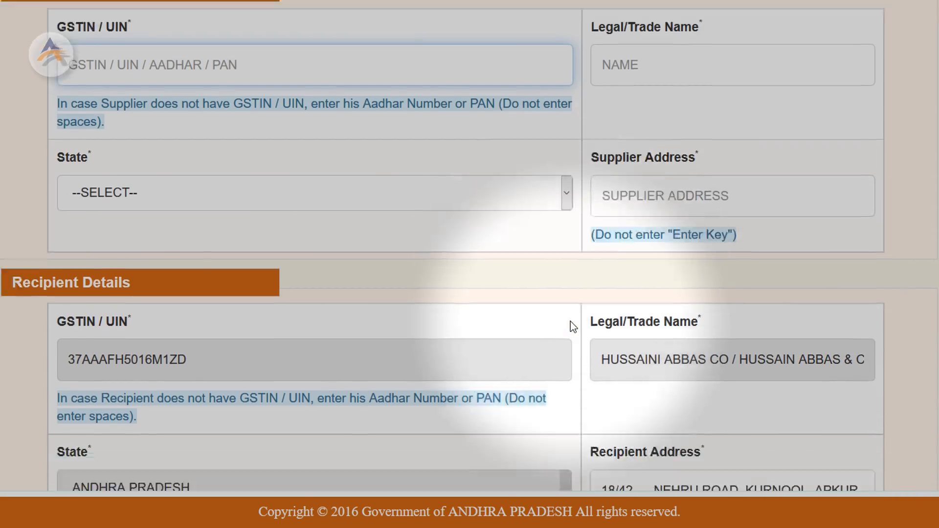
scroll(571, 325, "down", 1)
scroll(570, 327, "up", 4)
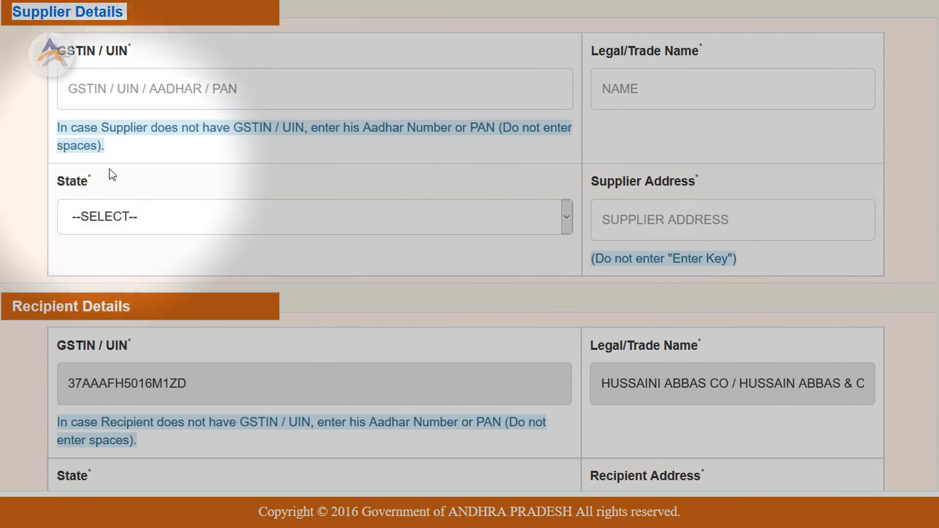
scroll(111, 174, "down", 5)
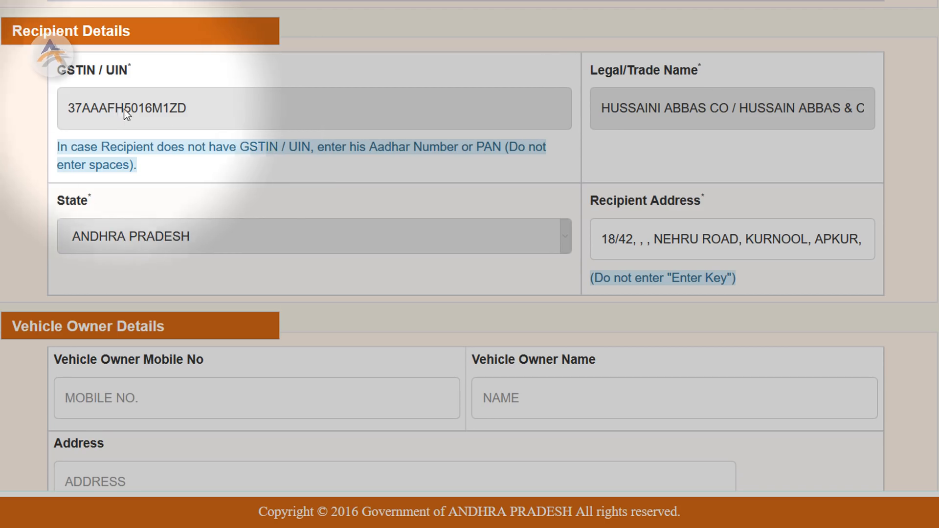
scroll(142, 300, "down", 2)
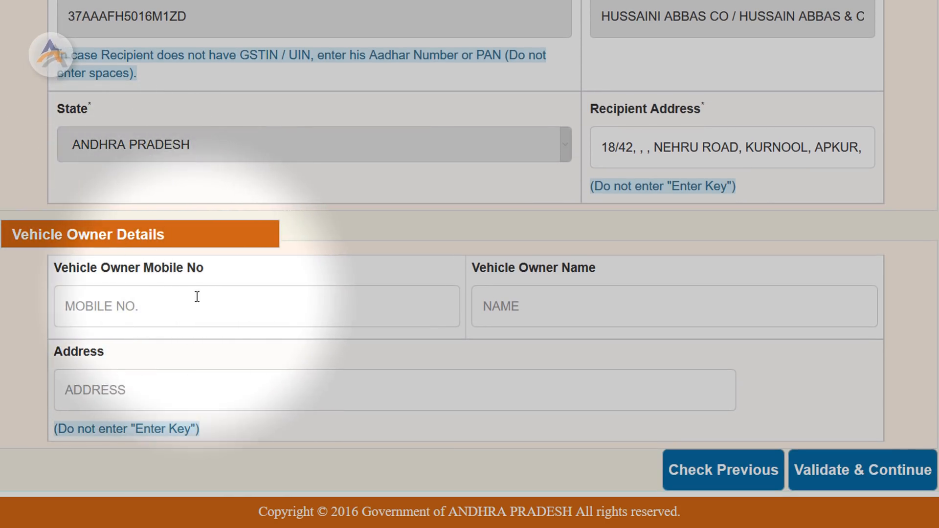
scroll(197, 295, "up", 8)
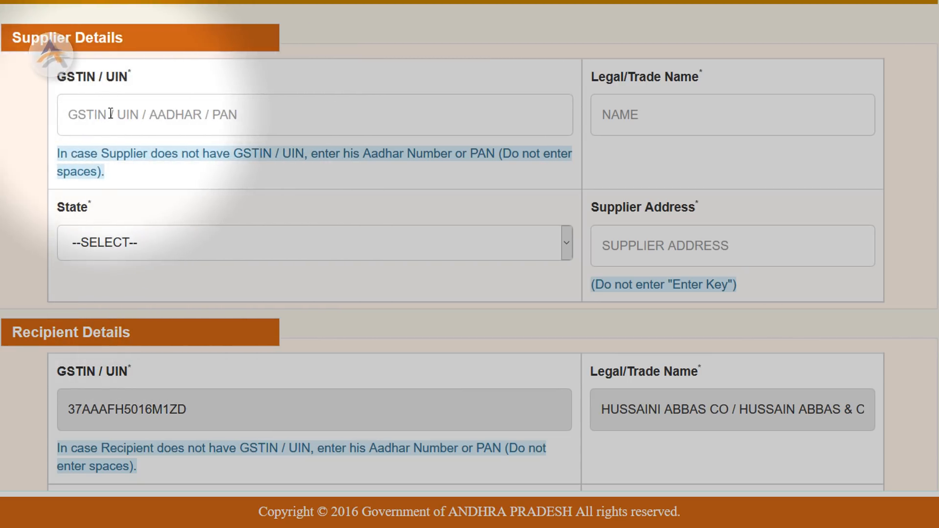
Enter the supplier's GSTIN and the trade name SURYA INTERNATIONAL
left_click(117, 116)
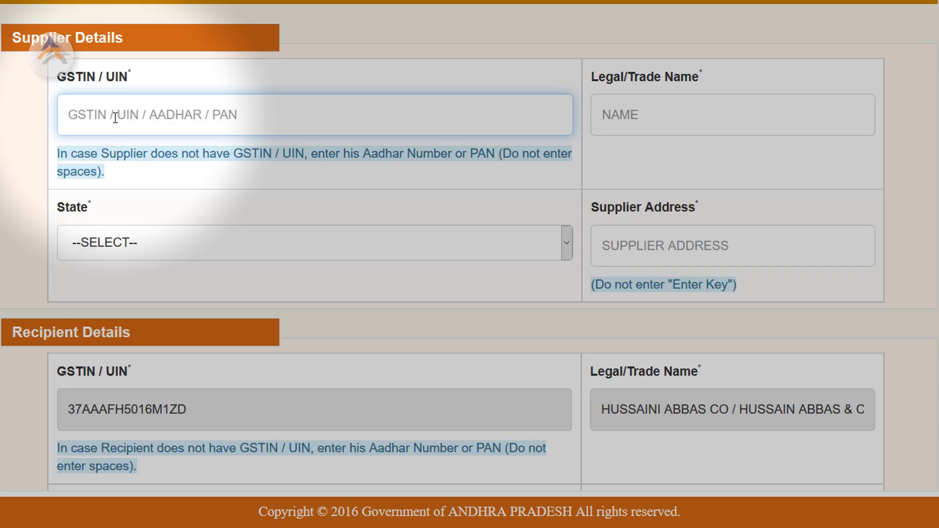
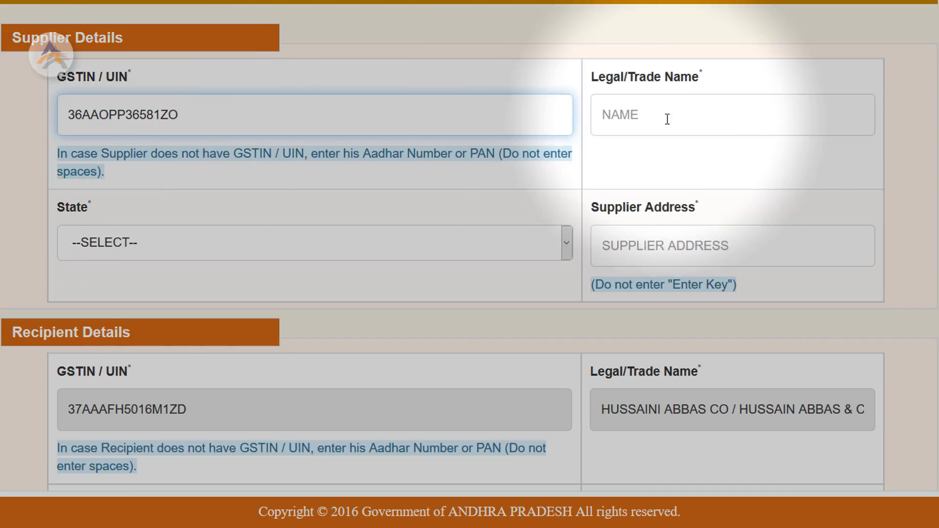
left_click(664, 117)
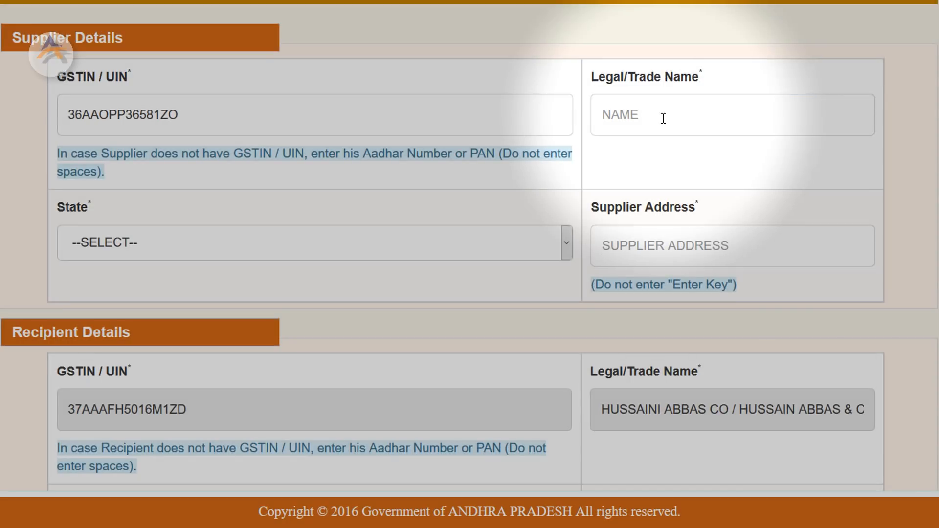
left_click(662, 114)
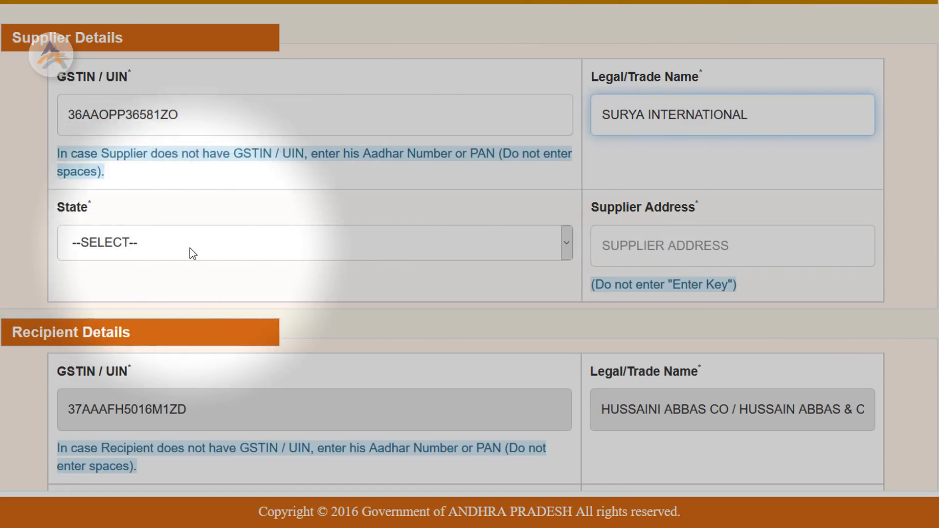
Set the supplier's state to TELANGANA and its address to HYDERABAD
left_click(192, 252)
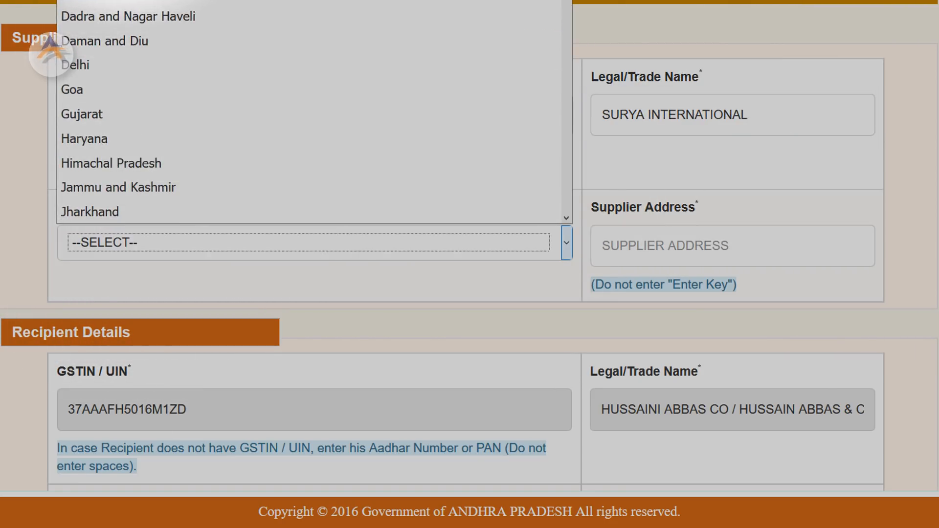
scroll(140, 191, "down", 3)
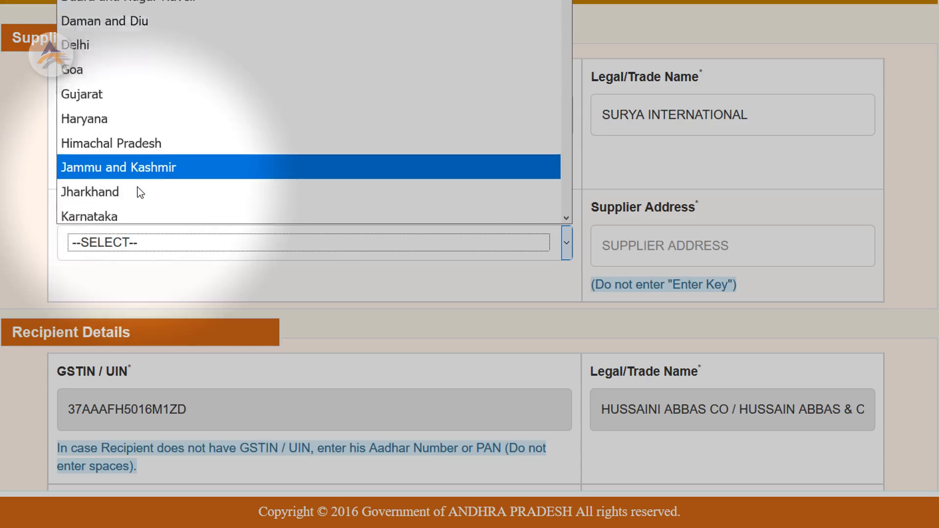
scroll(137, 189, "down", 3)
scroll(129, 166, "down", 3)
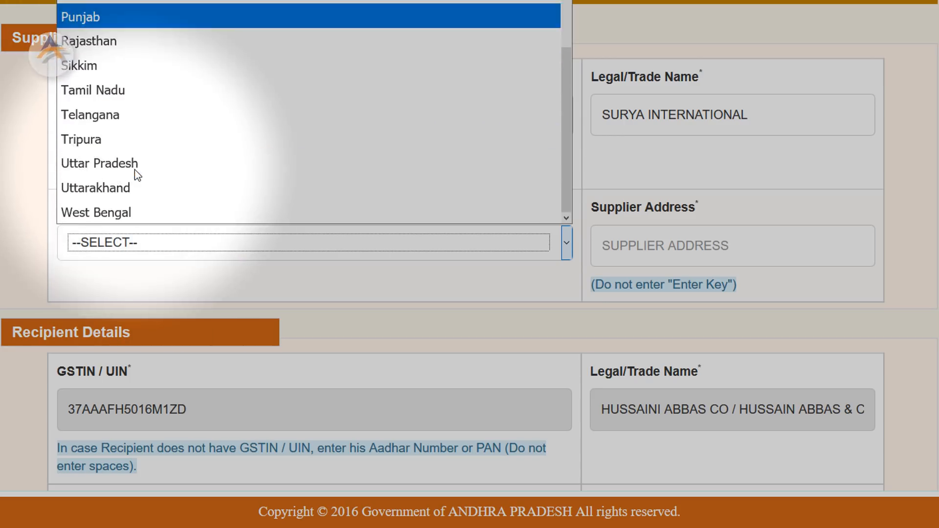
left_click(101, 114)
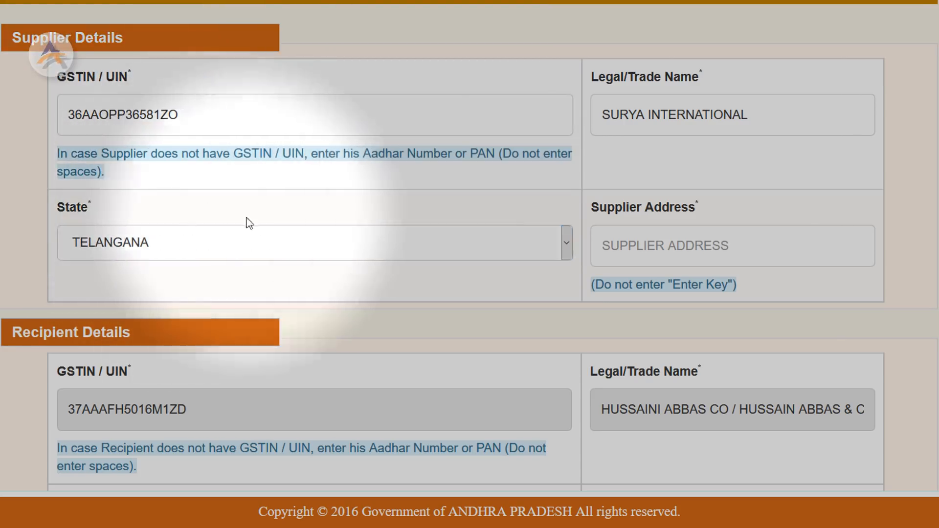
left_click(802, 263)
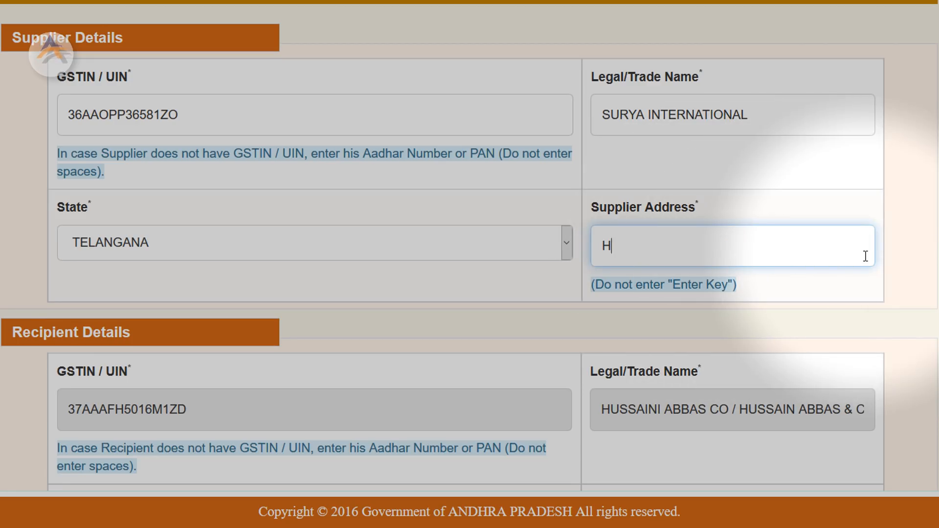
type("HYDERABAD")
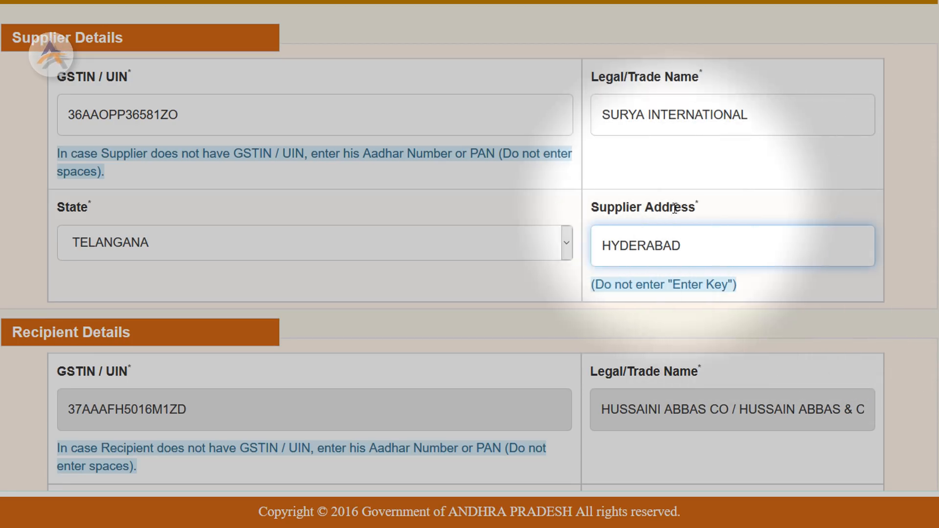
left_click(134, 115)
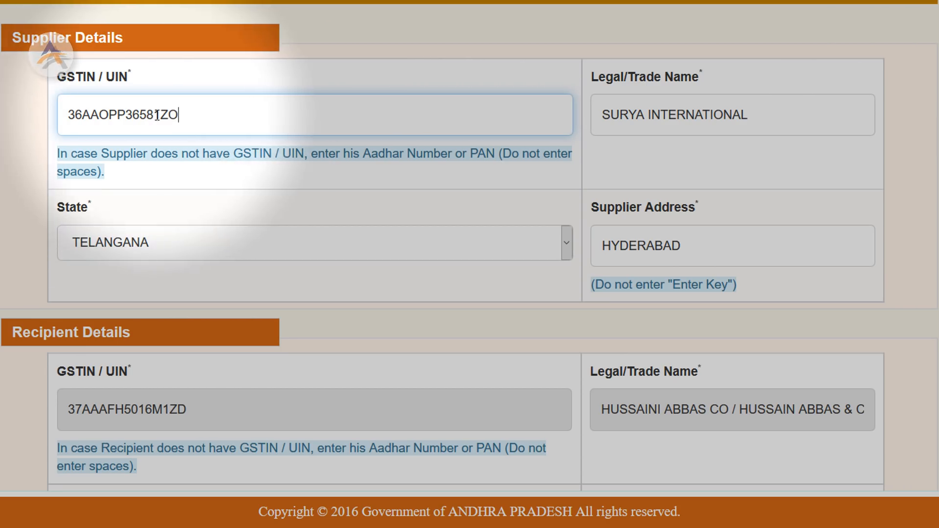
left_click(720, 252)
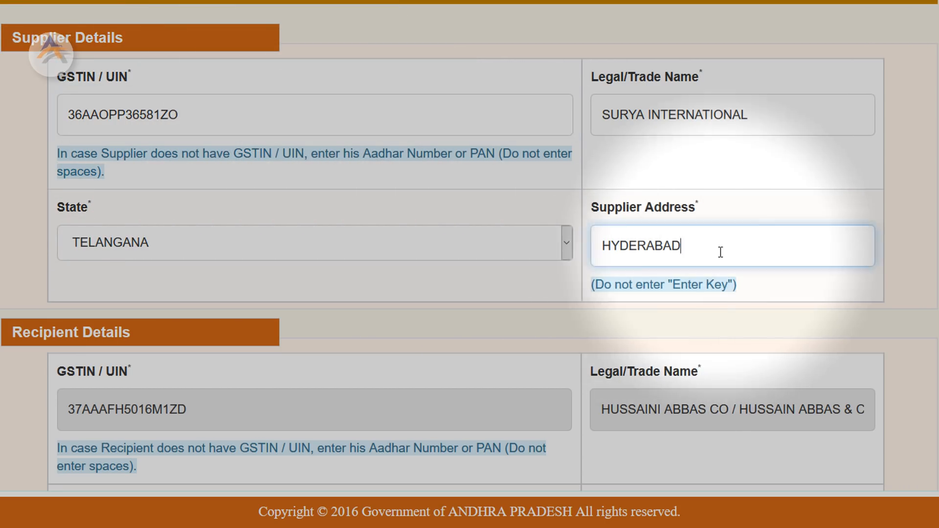
scroll(608, 72, "down", 5)
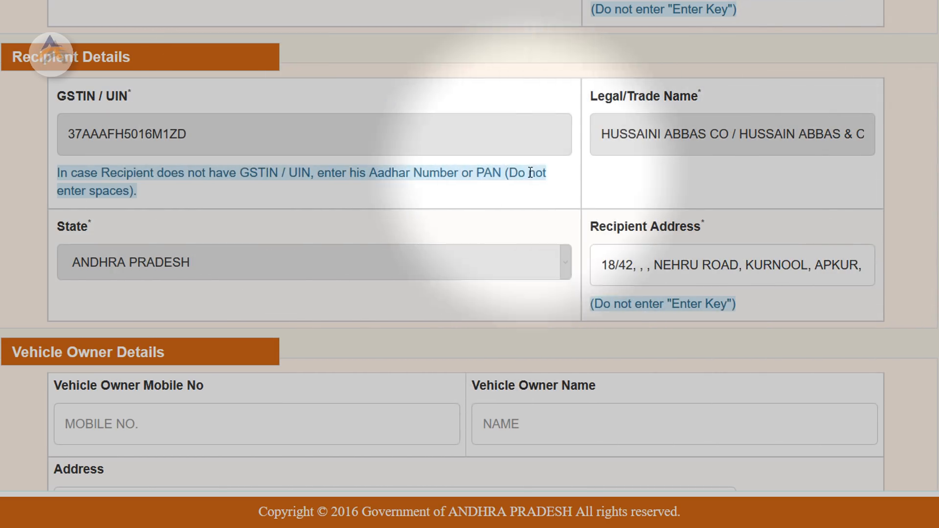
Leave the vehicle owner mobile, name and address blank and validate to reach the goods details
scroll(419, 279, "down", 3)
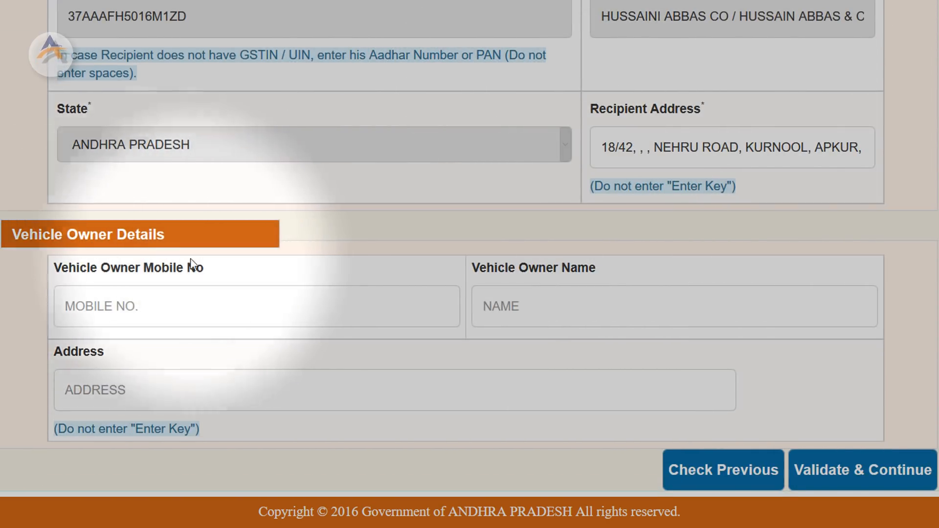
left_click(142, 310)
left_click(517, 309)
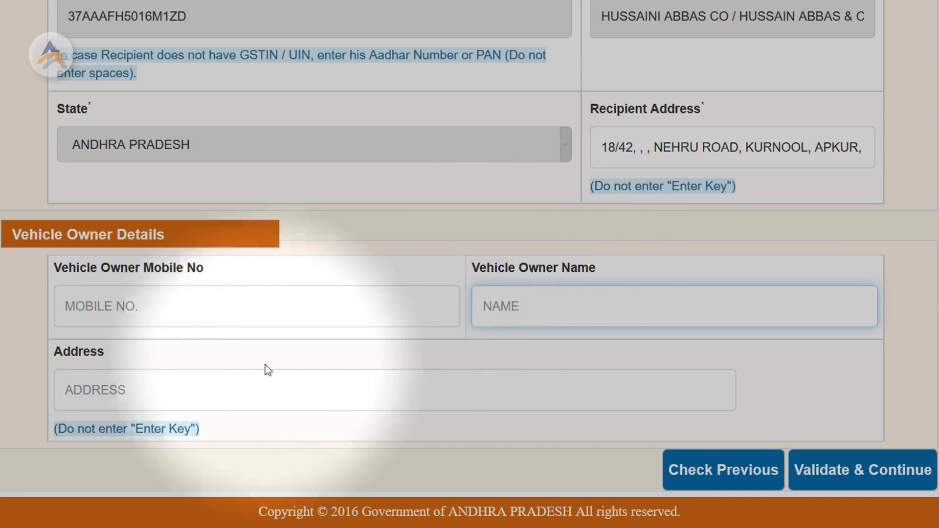
left_click(174, 392)
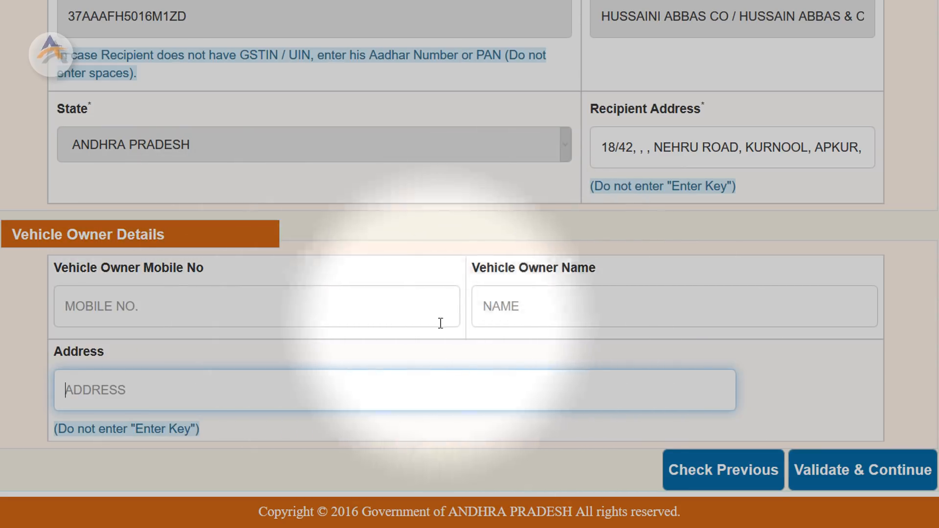
left_click(867, 480)
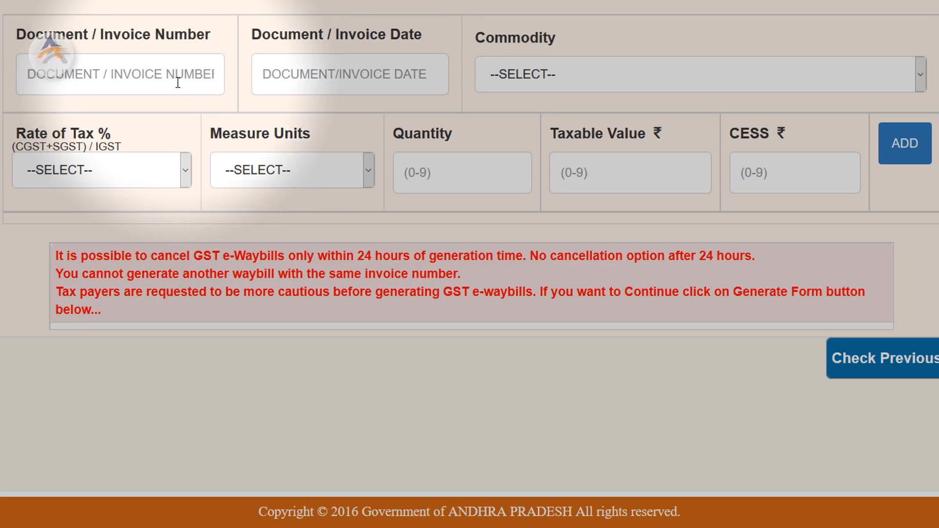
Enter invoice number TI005010 with invoice date 7 November 2017
left_click(146, 73)
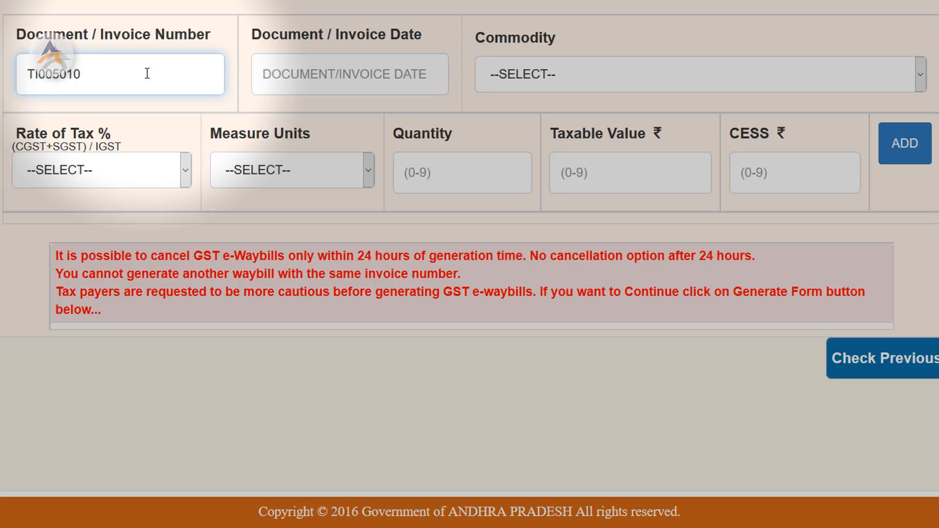
left_click(329, 73)
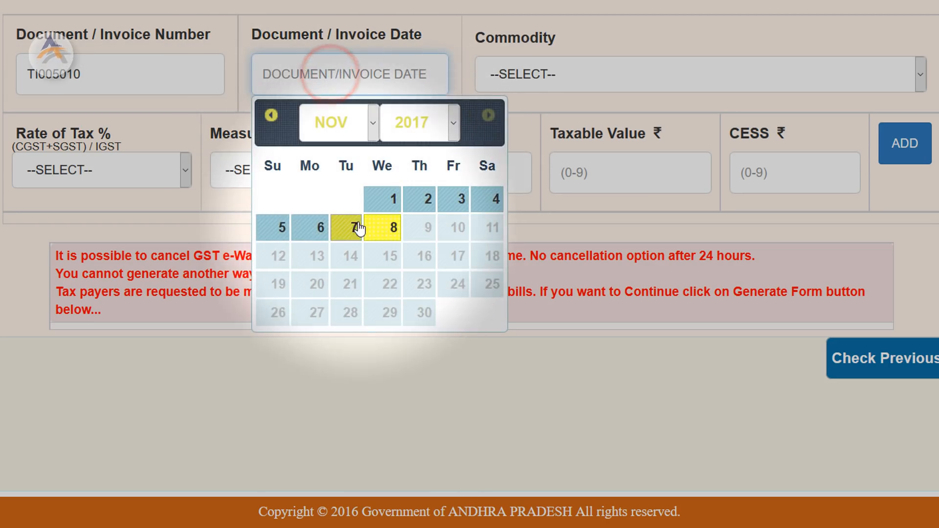
left_click(356, 226)
Choose SANITARY WARE as the commodity
left_click(561, 77)
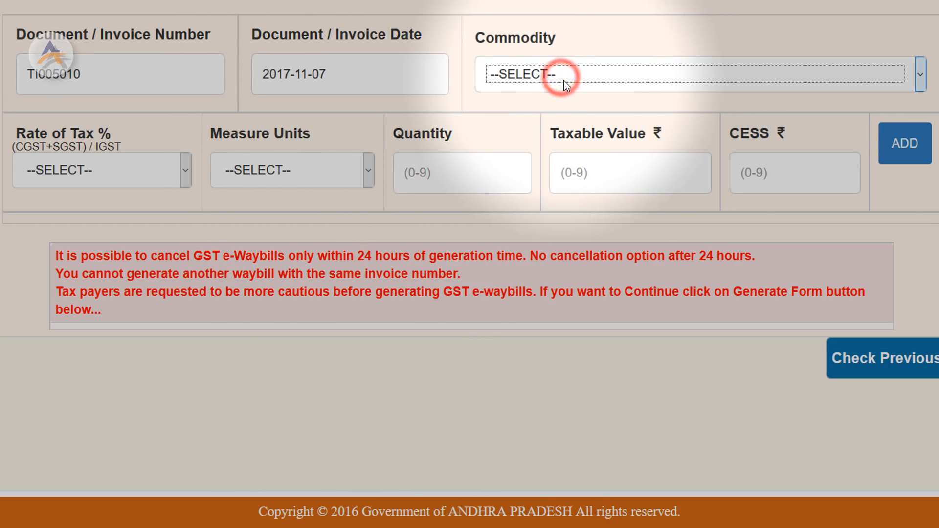
left_click(564, 81)
left_click(566, 78)
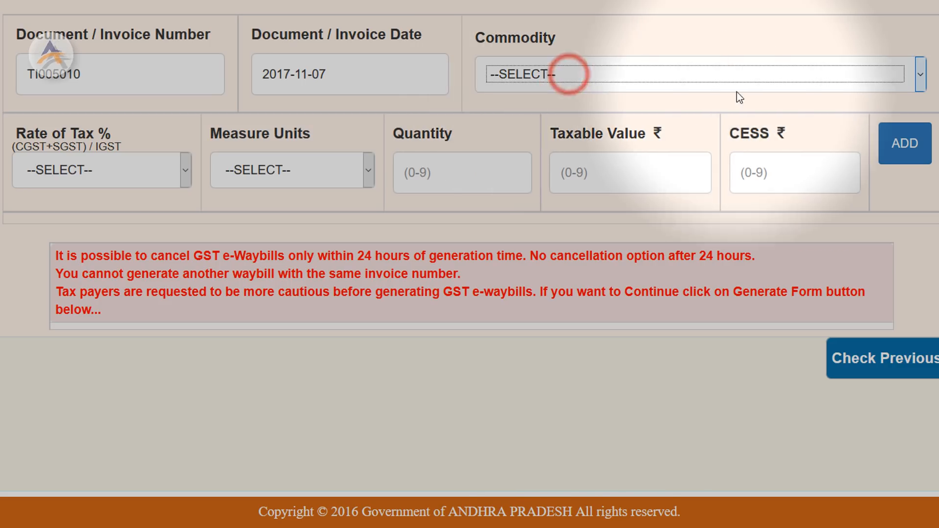
left_click(898, 76)
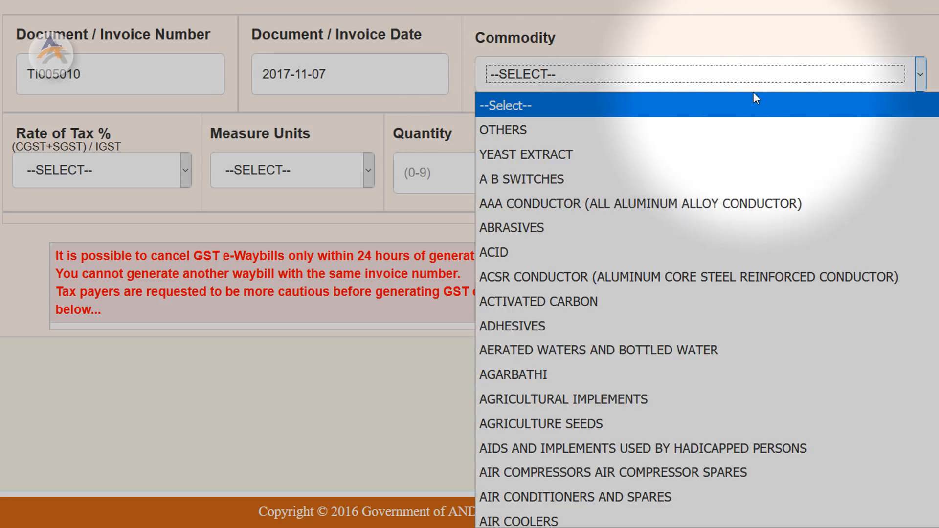
key("s")
key("s")
key("s")
key("s")
key("s")
key("s")
key("s")
key("s")
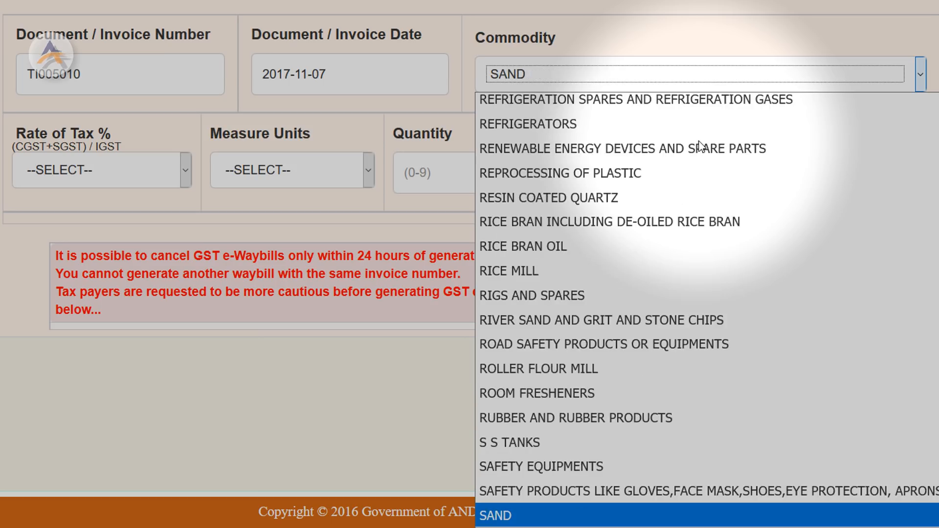
key("Up")
key("Up")
key("Return")
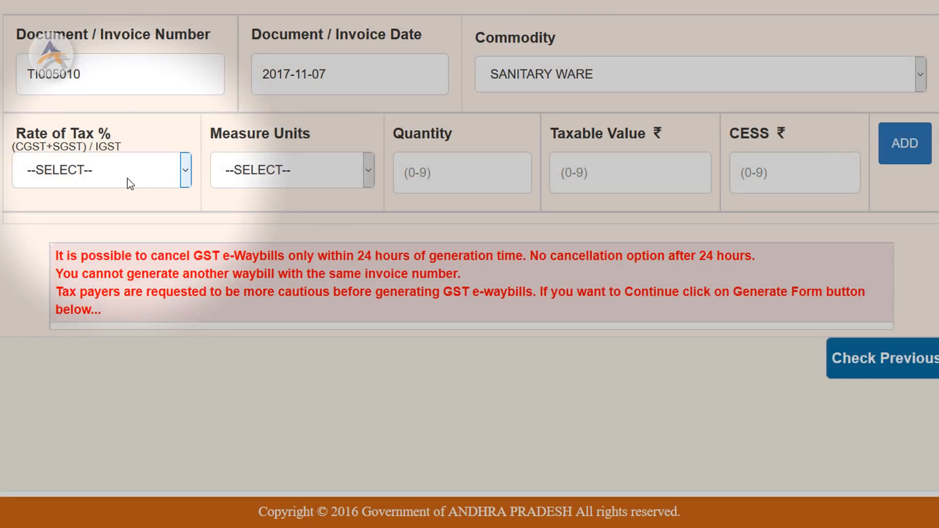
Add an item line at 18% tax, 50 NUMBER, taxable value 76000, giving IGST 13680
left_click(110, 173)
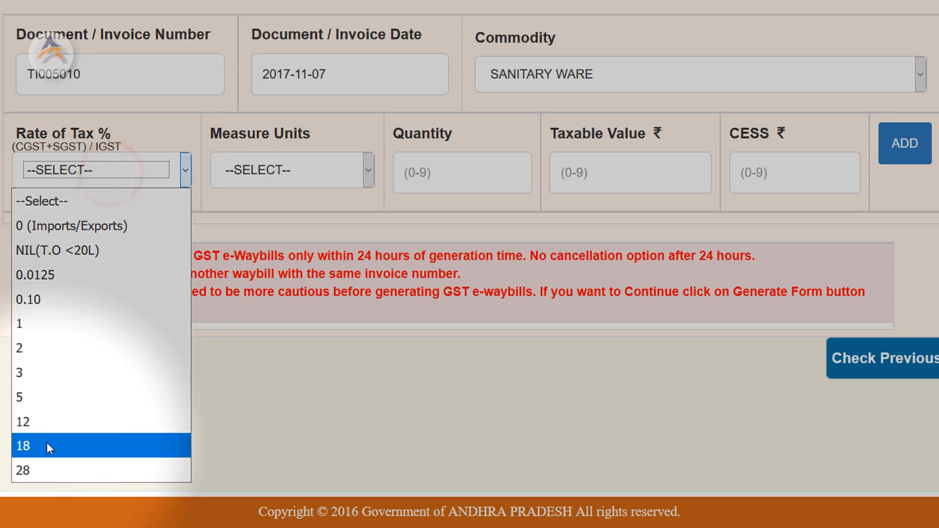
left_click(46, 444)
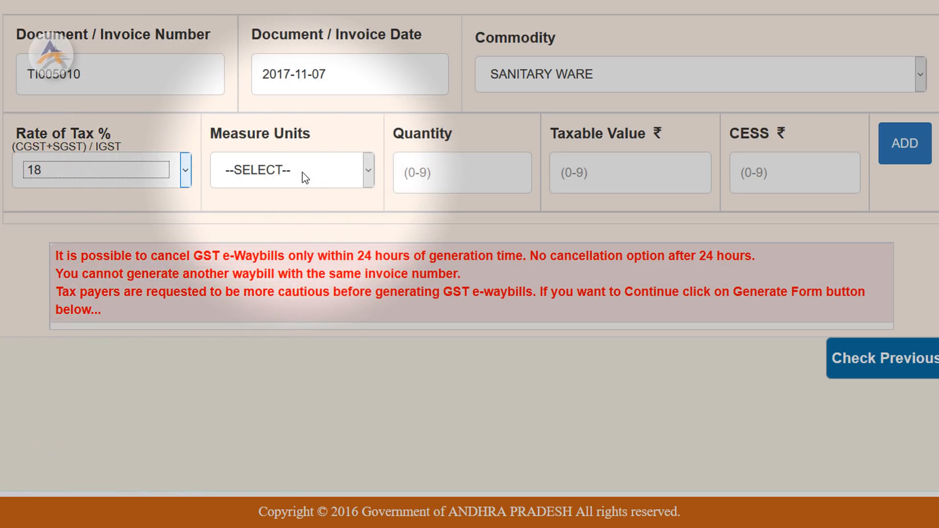
left_click(302, 173)
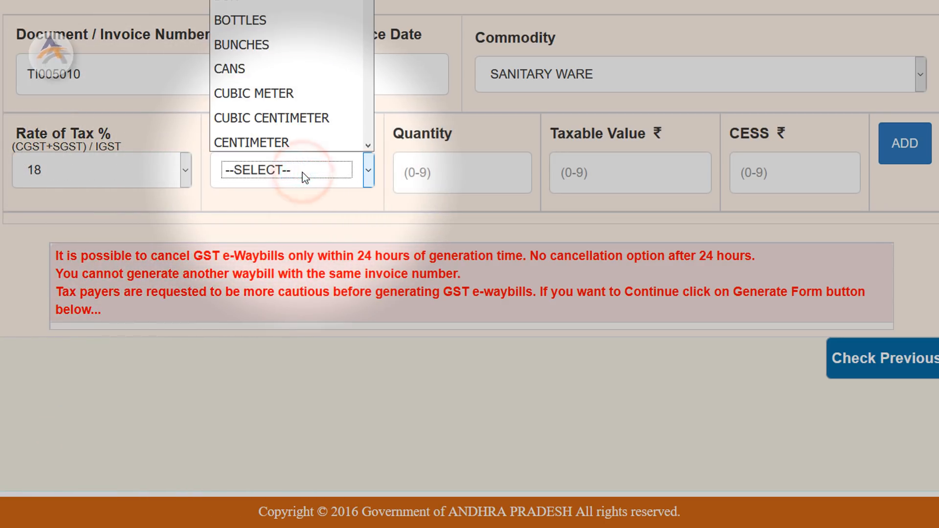
key("n")
key("Return")
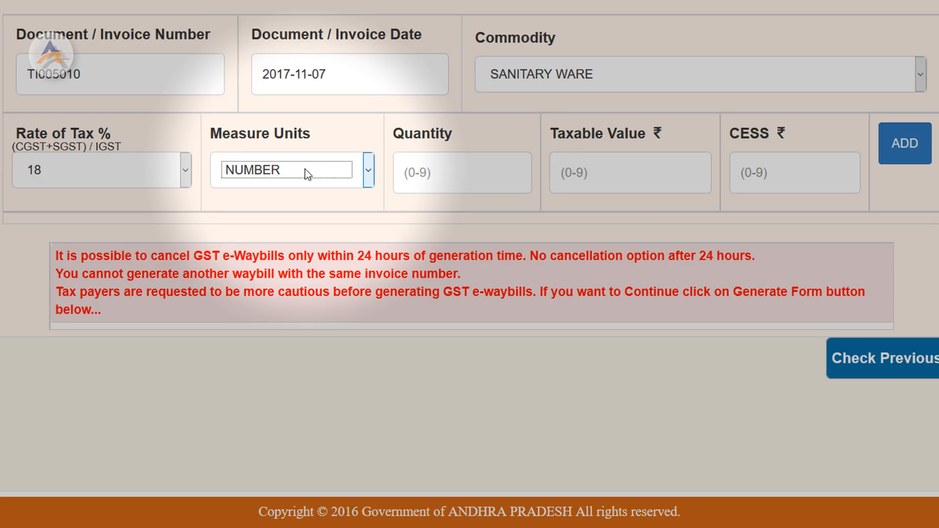
left_click(332, 139)
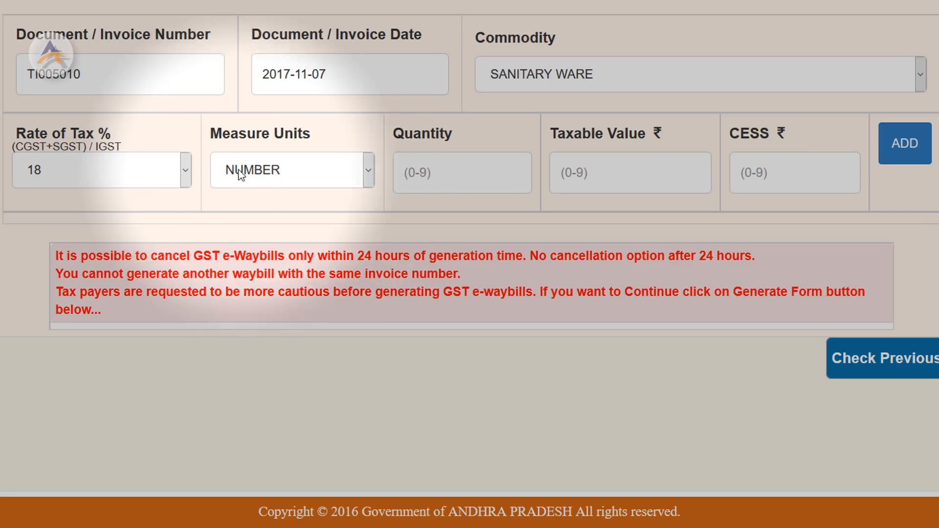
left_click(434, 172)
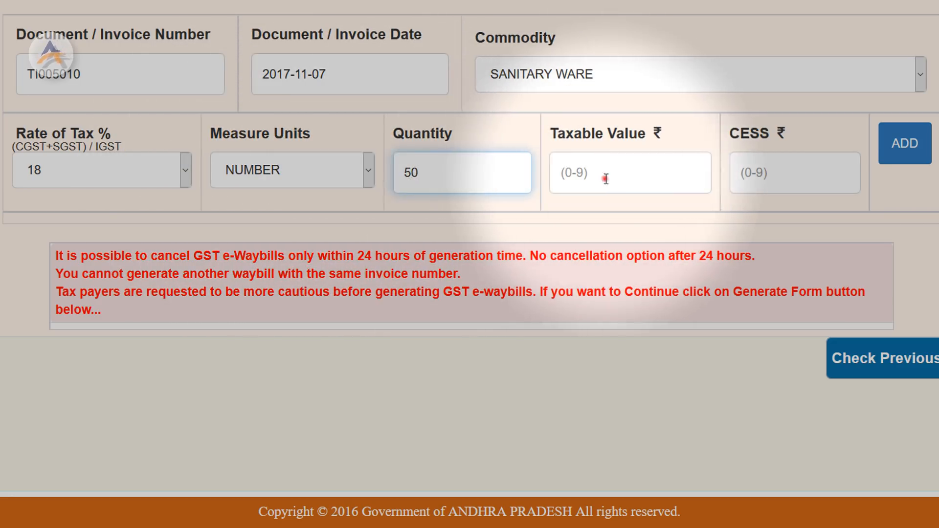
left_click(604, 181)
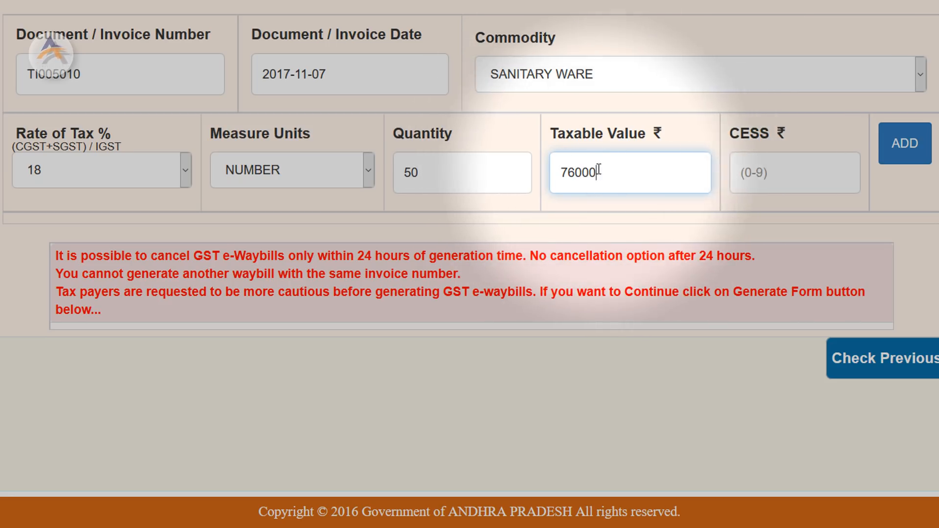
left_click(912, 146)
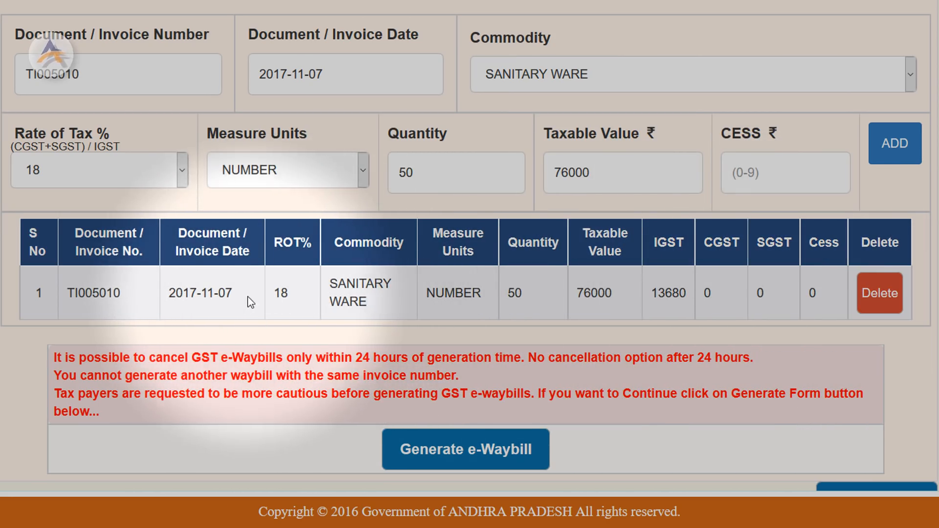
Add a second line at 28% tax, quantity 25, taxable value 15000, giving IGST 4200
left_click(152, 174)
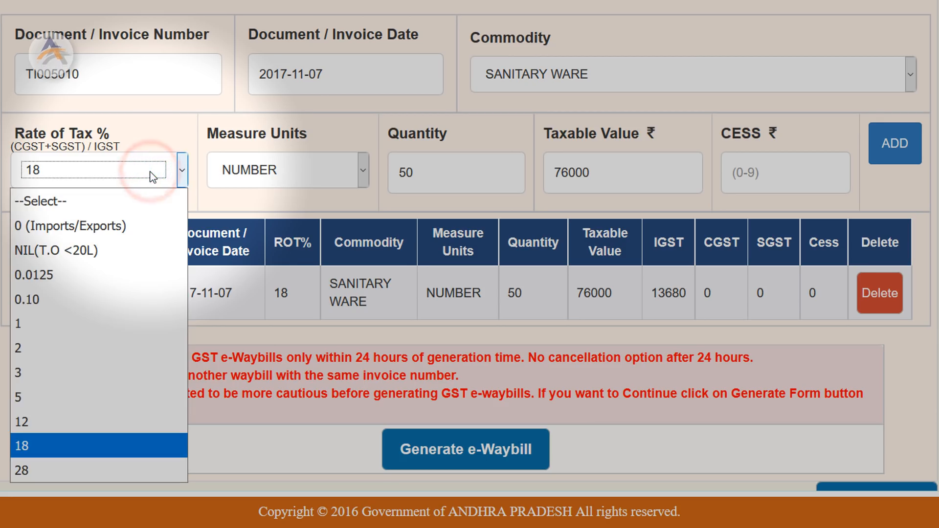
left_click(43, 471)
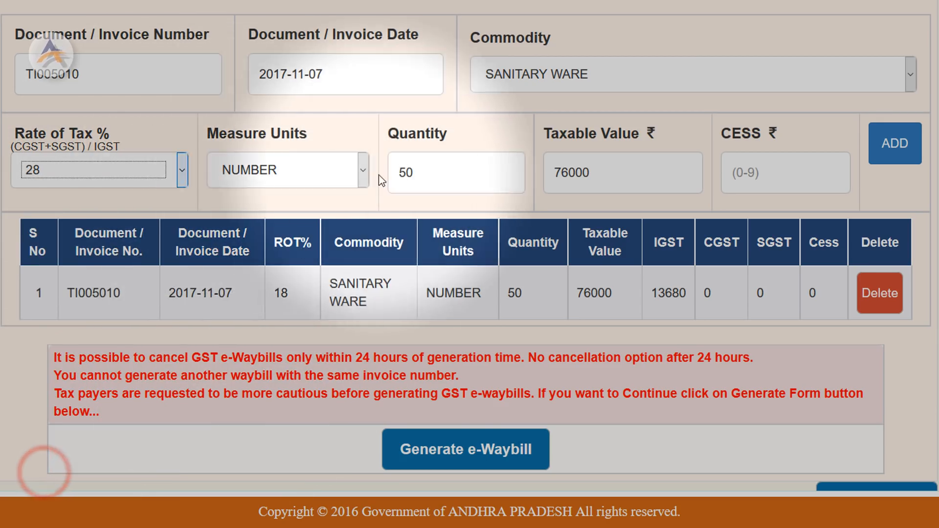
double_click(437, 175)
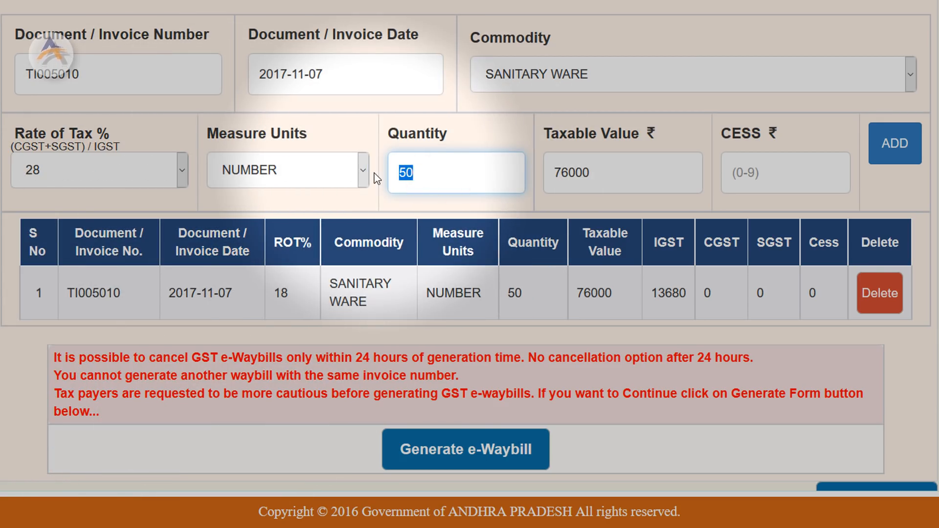
type("25")
key("Tab")
type("1")
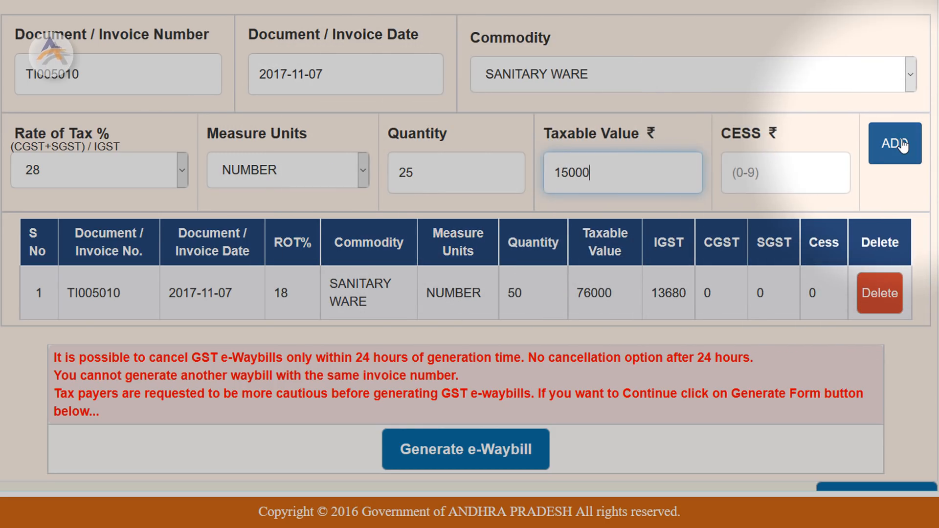
left_click(900, 144)
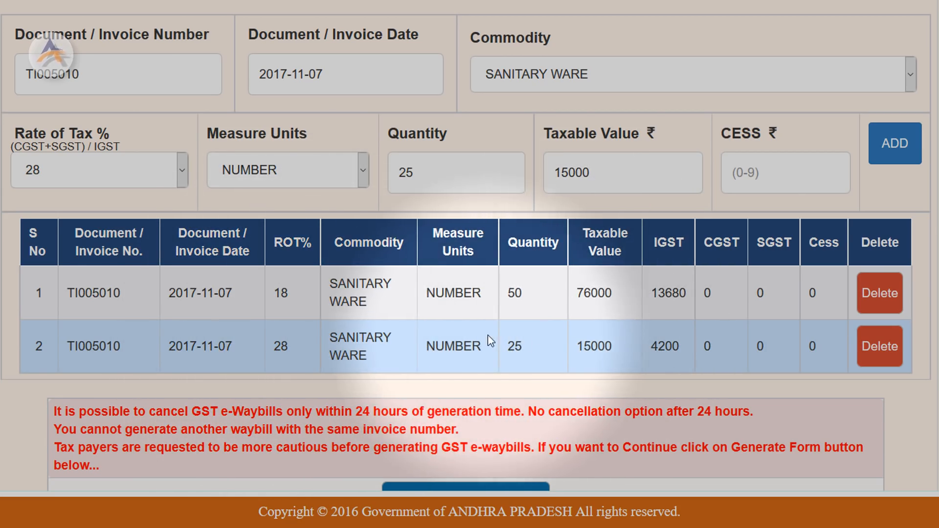
scroll(463, 319, "down", 2)
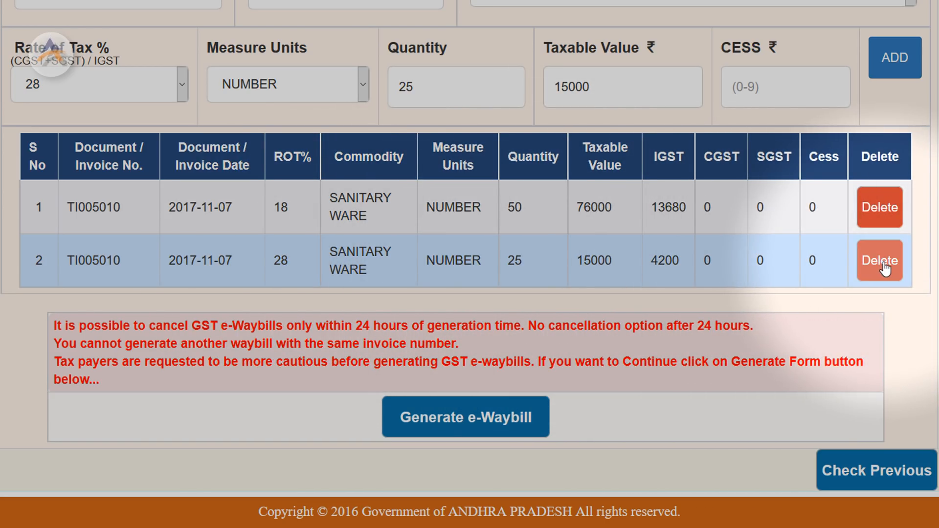
Delete the 28% item in row 2, keeping only the 18% 76000 line
left_click(884, 264)
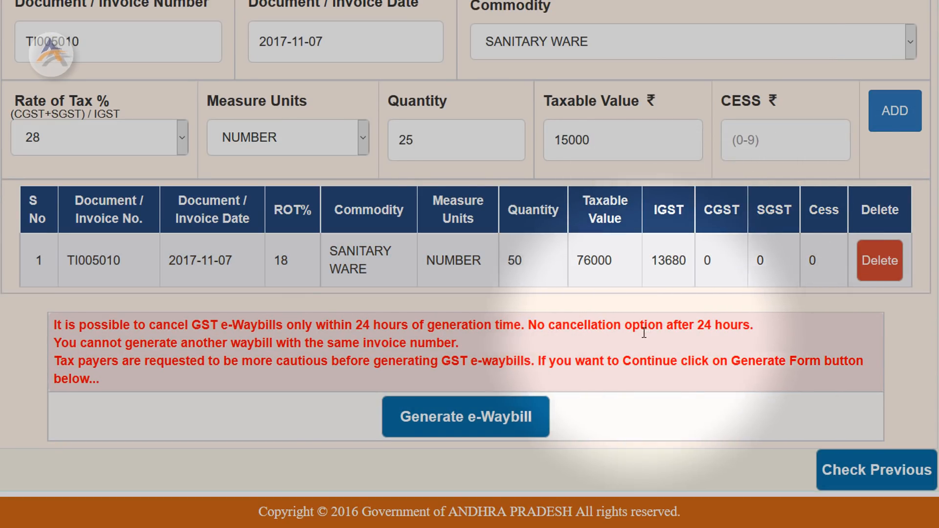
scroll(598, 341, "up", 1)
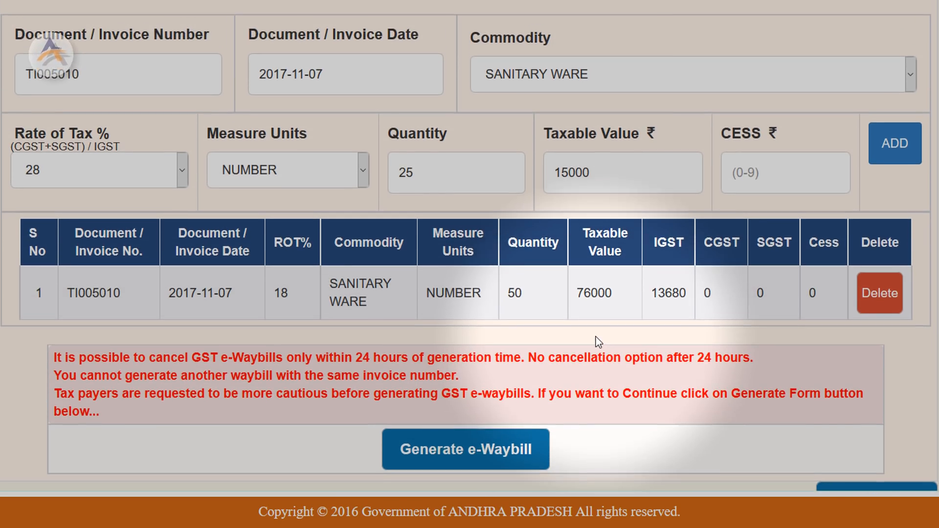
scroll(597, 355, "down", 1)
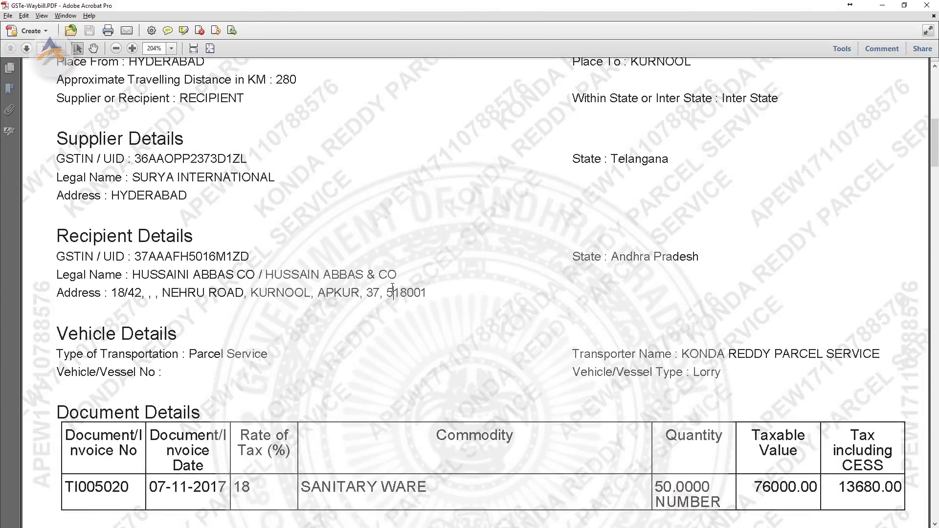
scroll(393, 292, "up", 4)
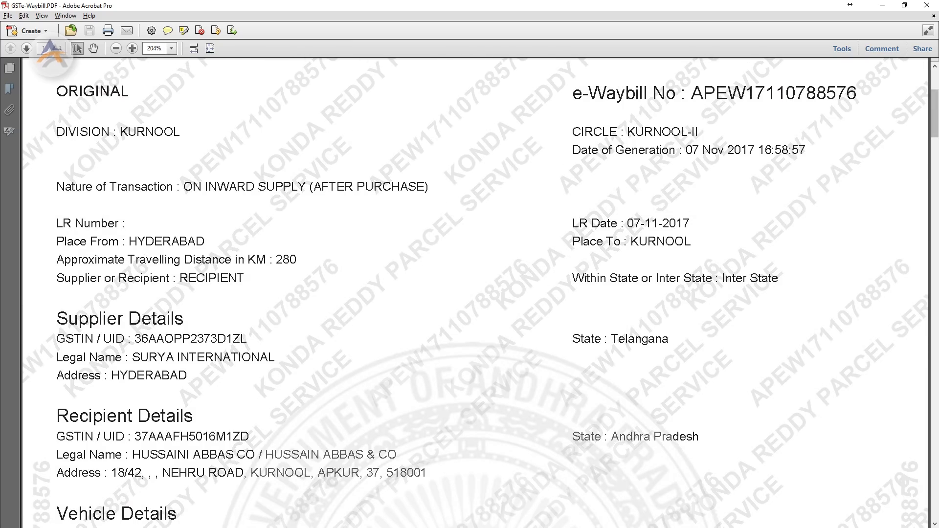
left_click_drag(935, 113, 935, 91)
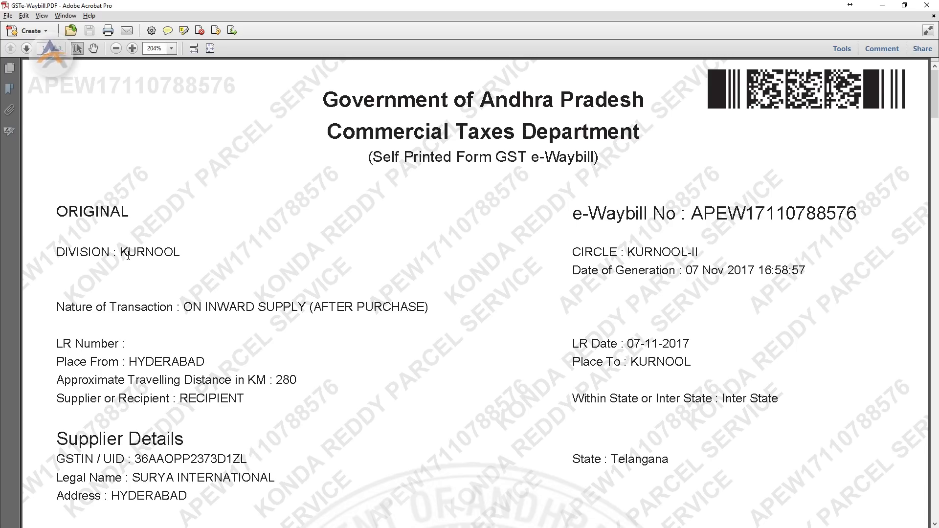
left_click(128, 255)
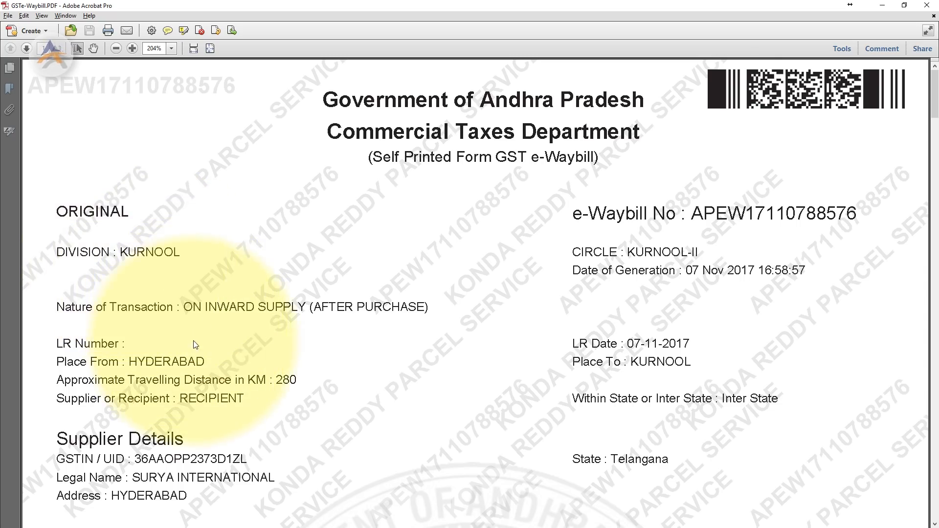
scroll(194, 295, "down", 1)
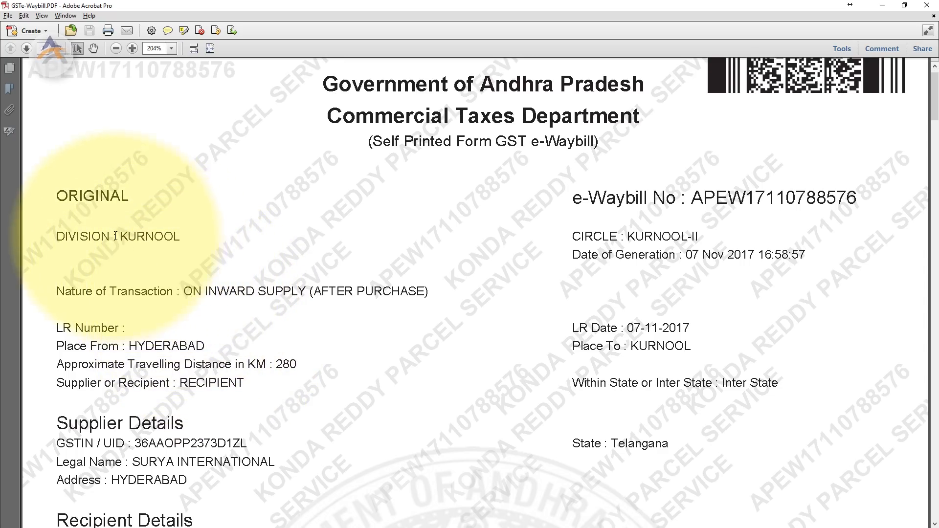
left_click_drag(186, 291, 427, 293)
left_click(417, 291)
scroll(216, 374, "down", 1)
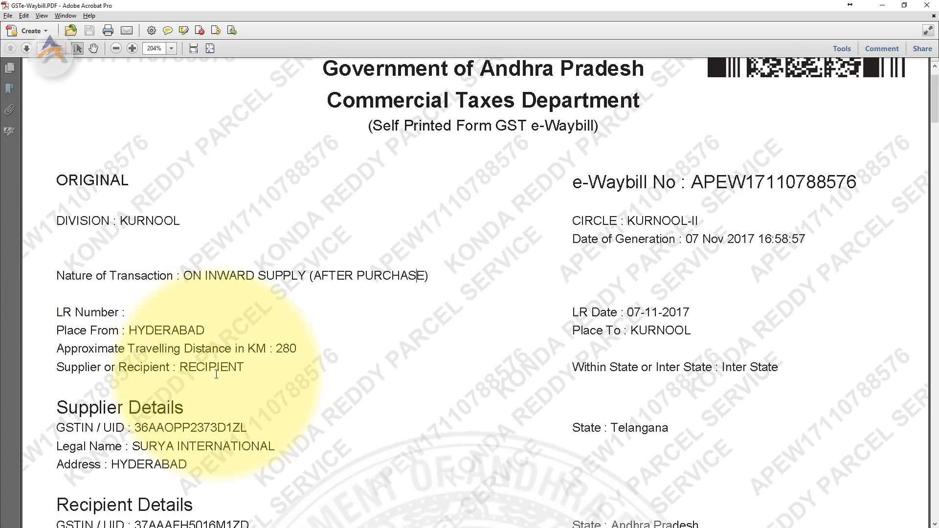
double_click(133, 331)
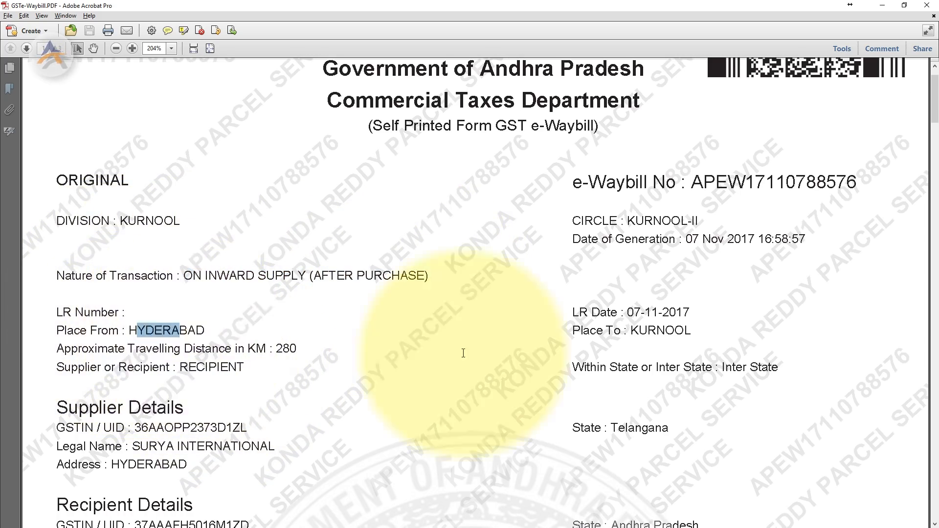
left_click(647, 332)
key("ctrl+a")
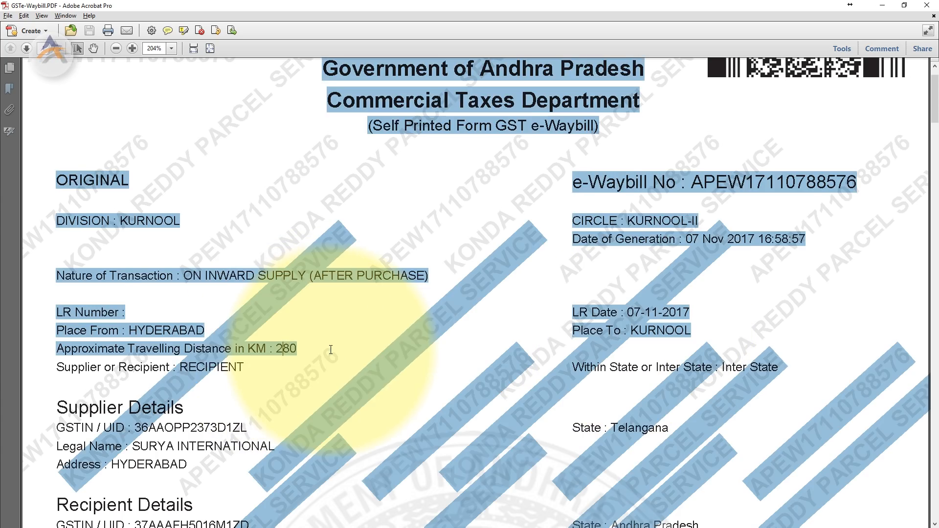
left_click(270, 358)
scroll(220, 359, "down", 1)
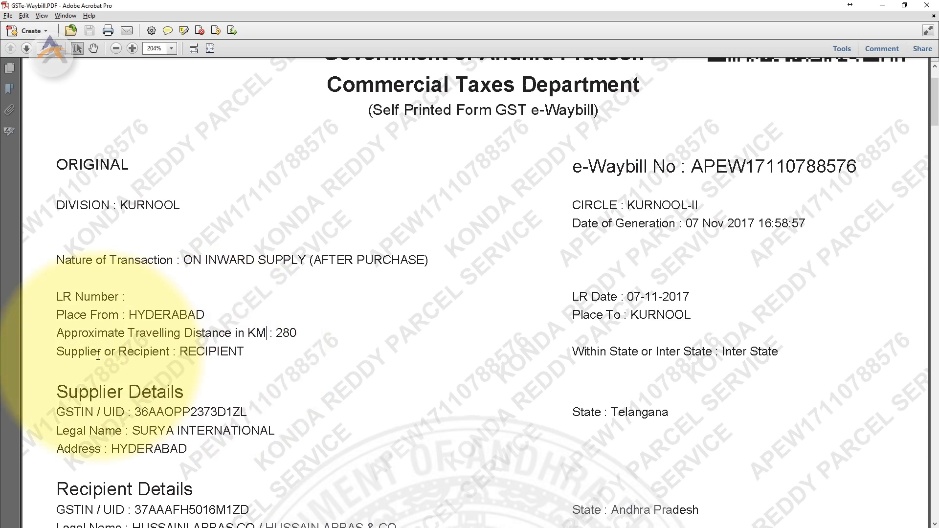
scroll(409, 367, "down", 1)
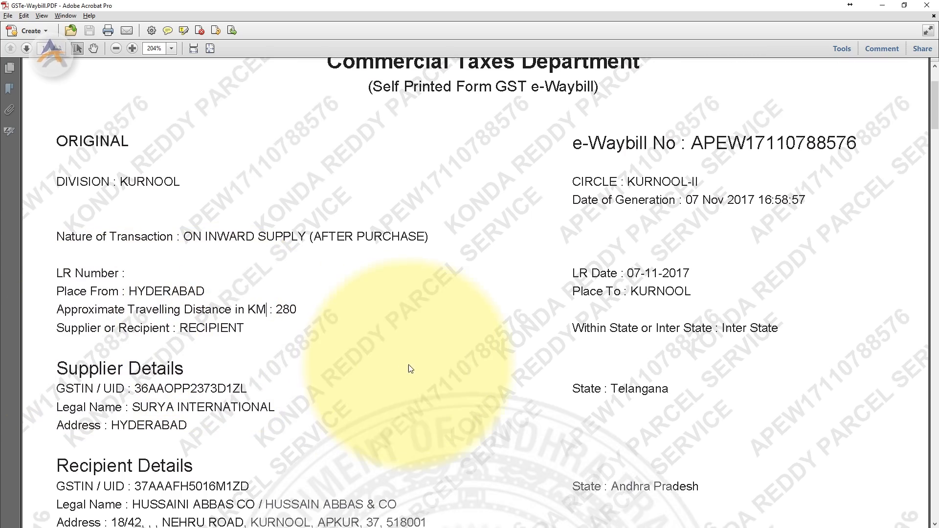
Review the PDF's supplier, recipient, vehicle and document details down to the Declaration, then return to Firefox
left_click_drag(779, 328, 722, 329)
left_click(690, 330)
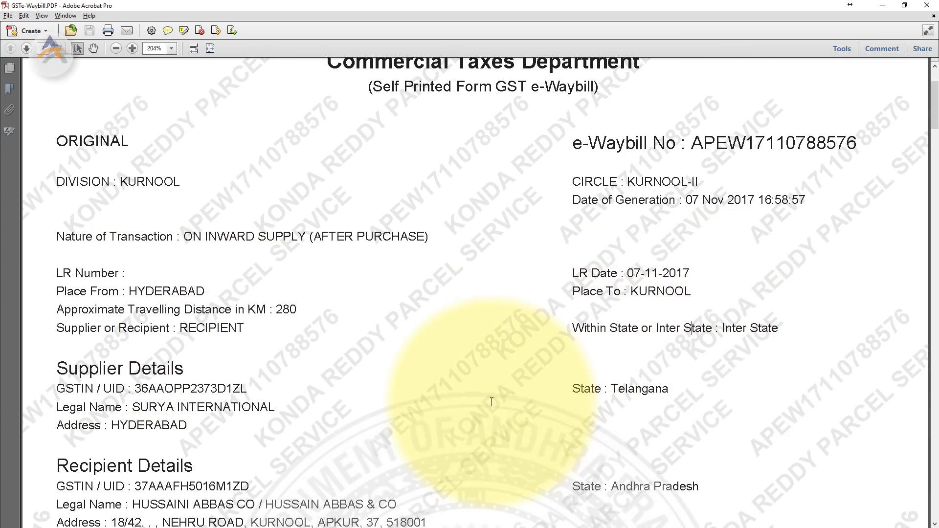
scroll(317, 418, "down", 3)
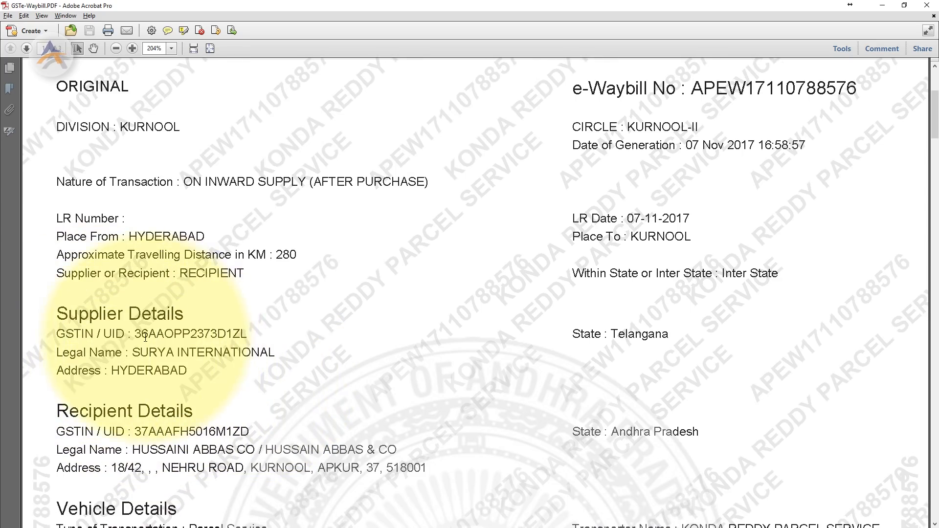
scroll(175, 355, "down", 2)
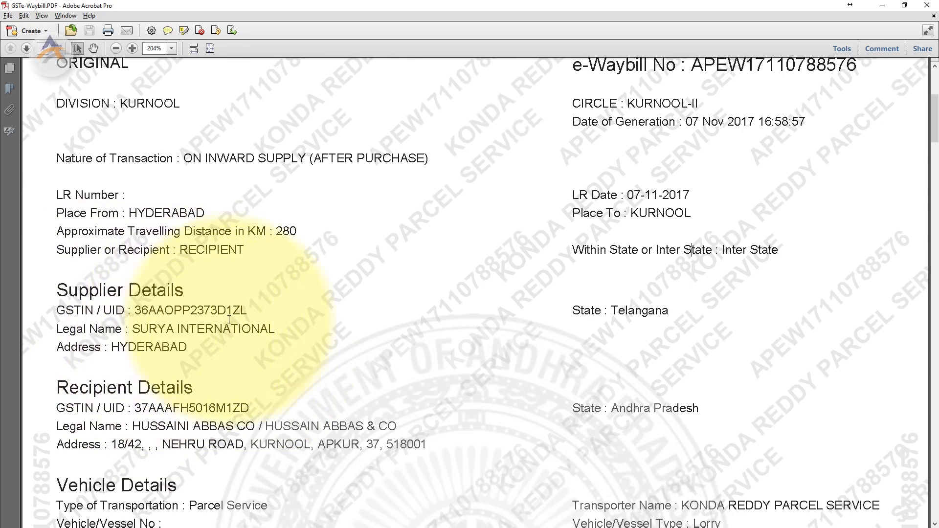
scroll(362, 338, "down", 1)
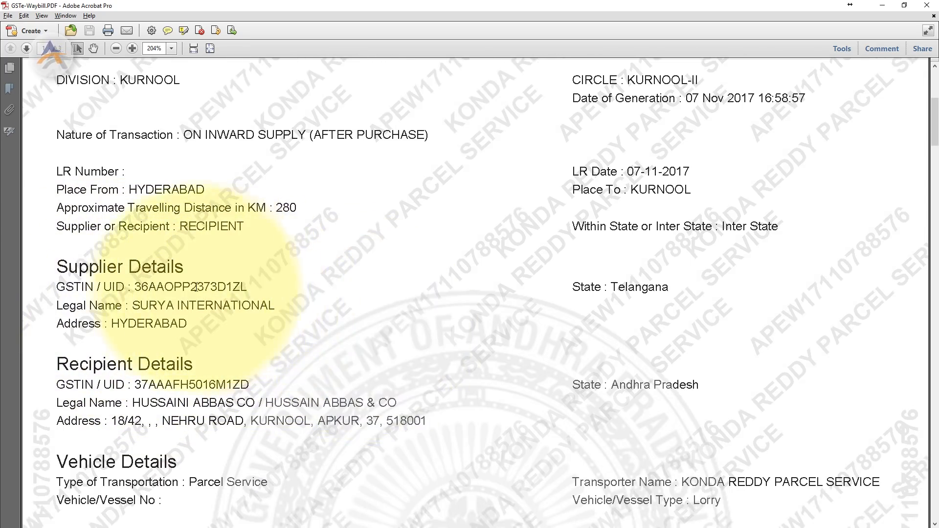
scroll(231, 411, "down", 2)
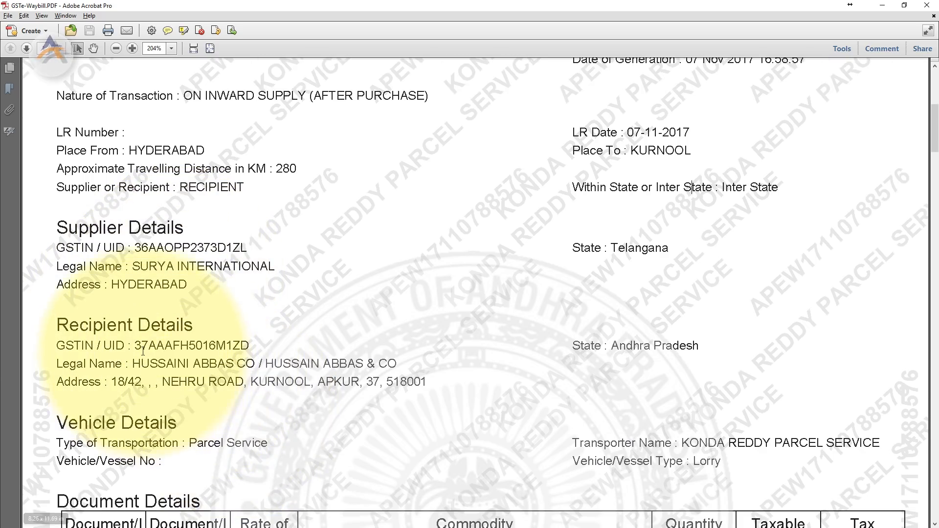
scroll(157, 312, "down", 2)
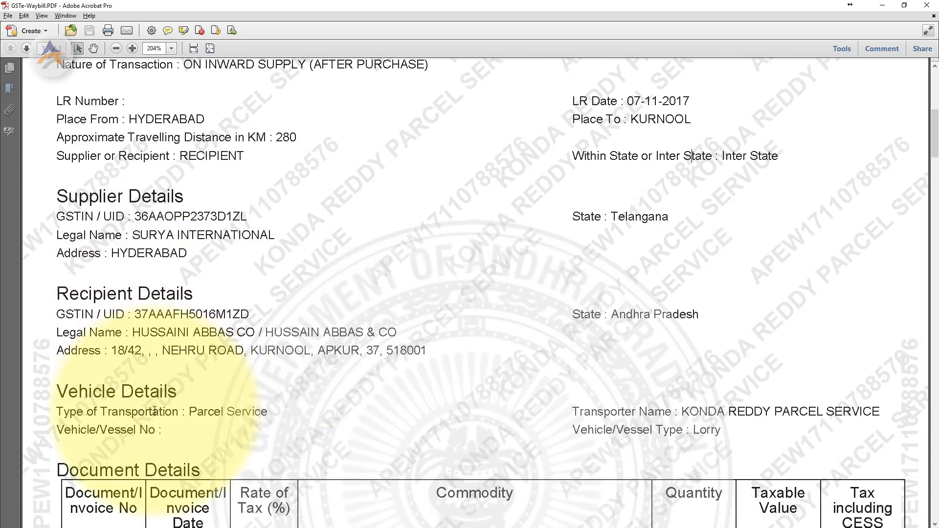
scroll(146, 343, "down", 2)
scroll(120, 365, "down", 2)
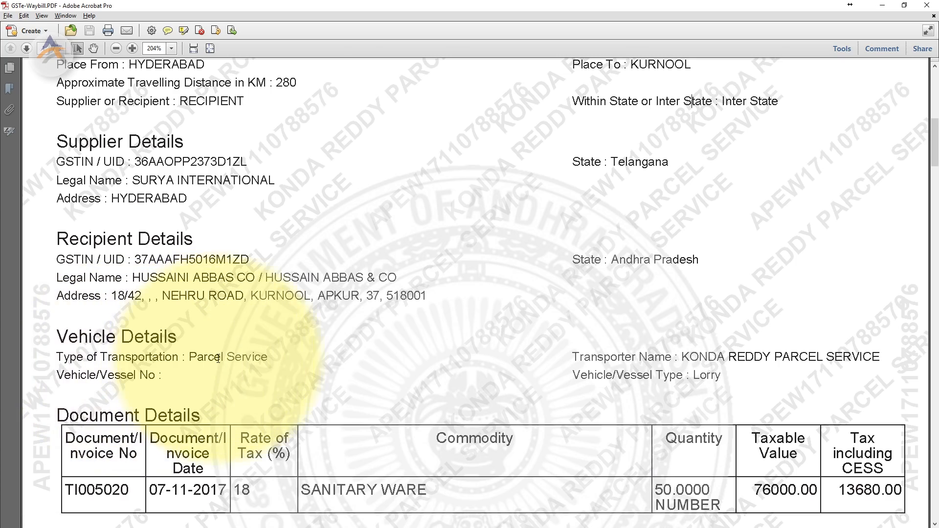
scroll(147, 362, "down", 4)
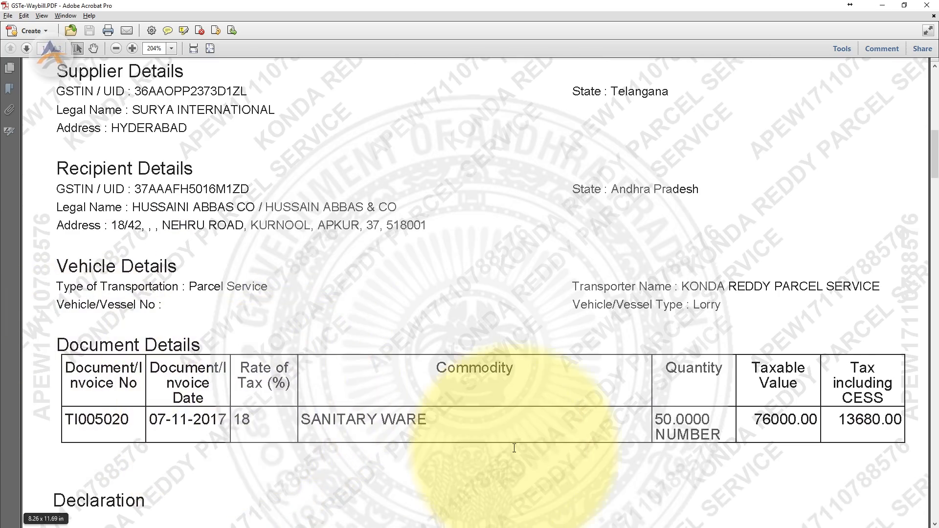
scroll(137, 357, "down", 5)
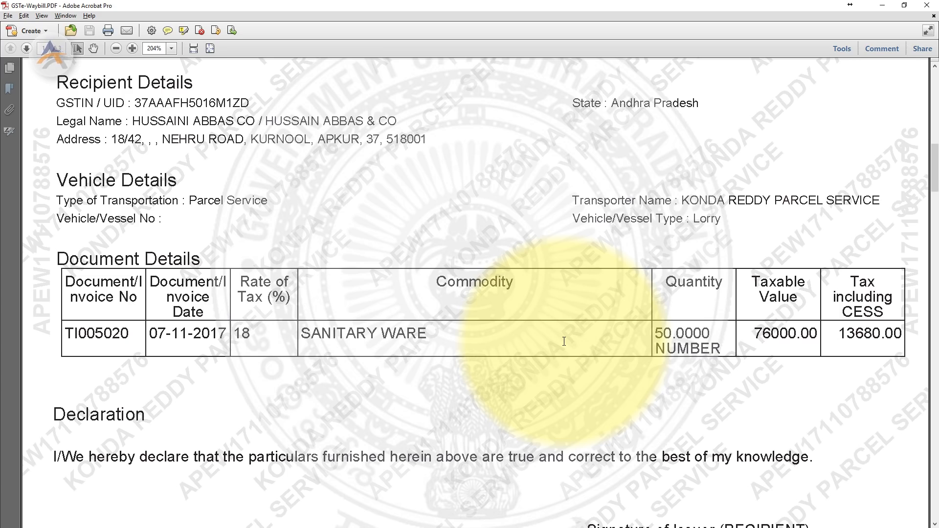
key("alt+Tab")
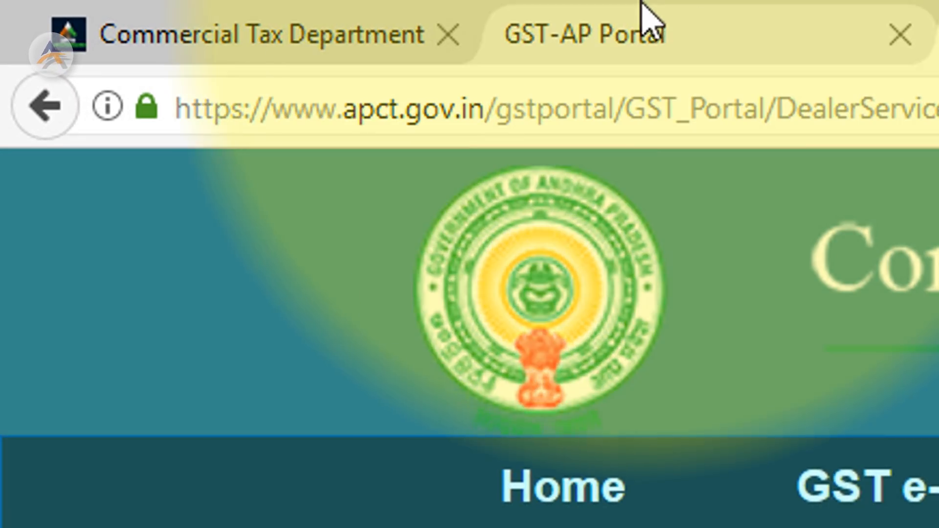
Load accountsguy.net and go to its Contact Us page showing the address and contact form
left_click(930, 107)
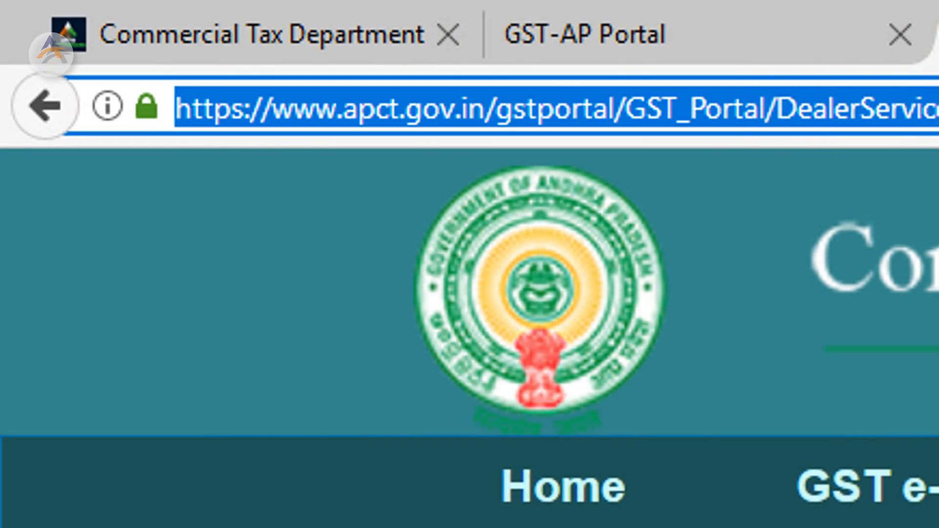
type("WATT")
key("BackSpace")
key("BackSpace")
key("BackSpace")
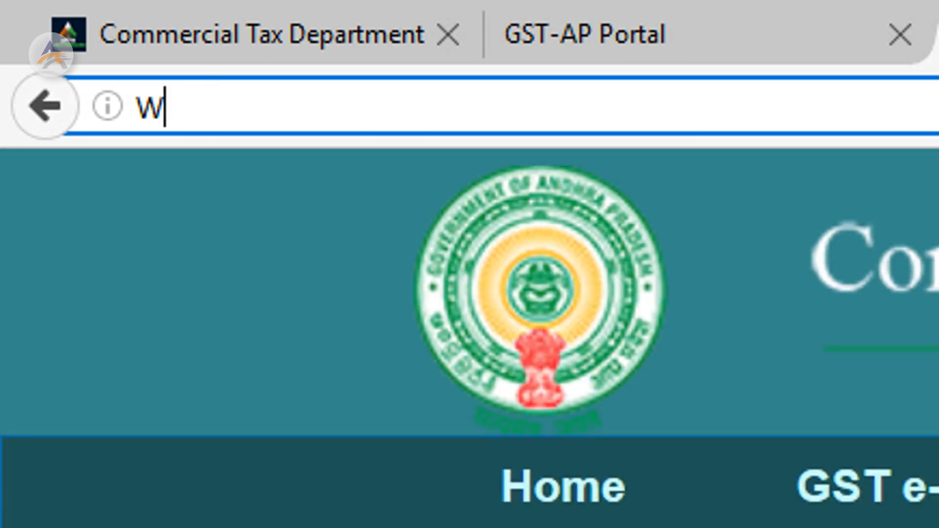
key("BackSpace")
type("ACCOUNTSGuy.net/")
key("Return")
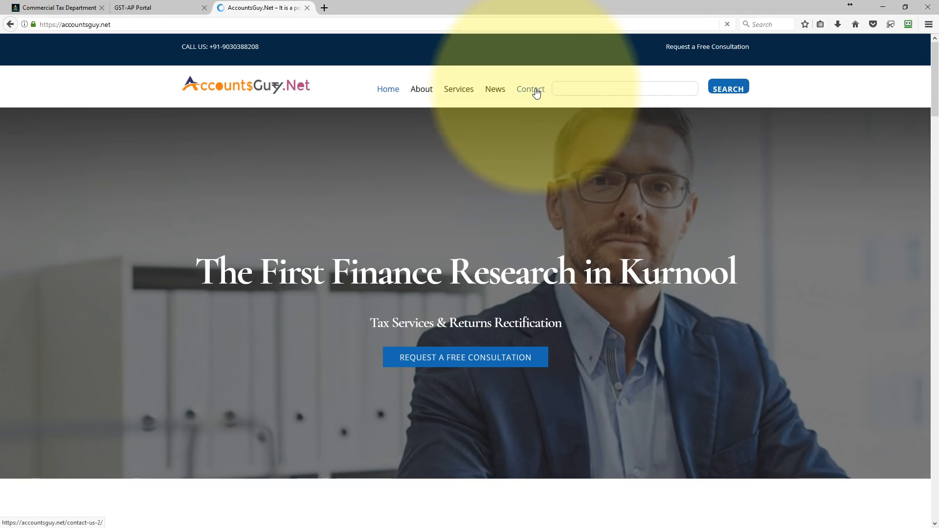
left_click(537, 93)
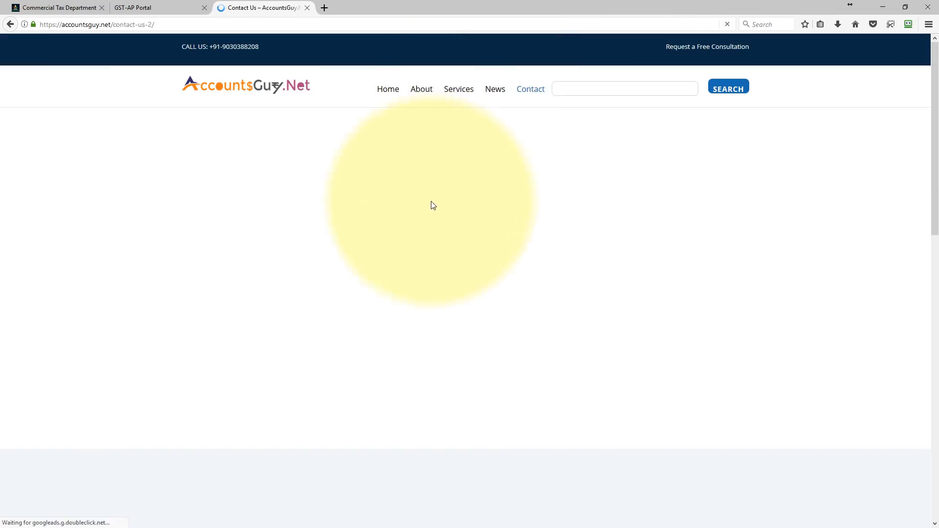
scroll(592, 255, "down", 10)
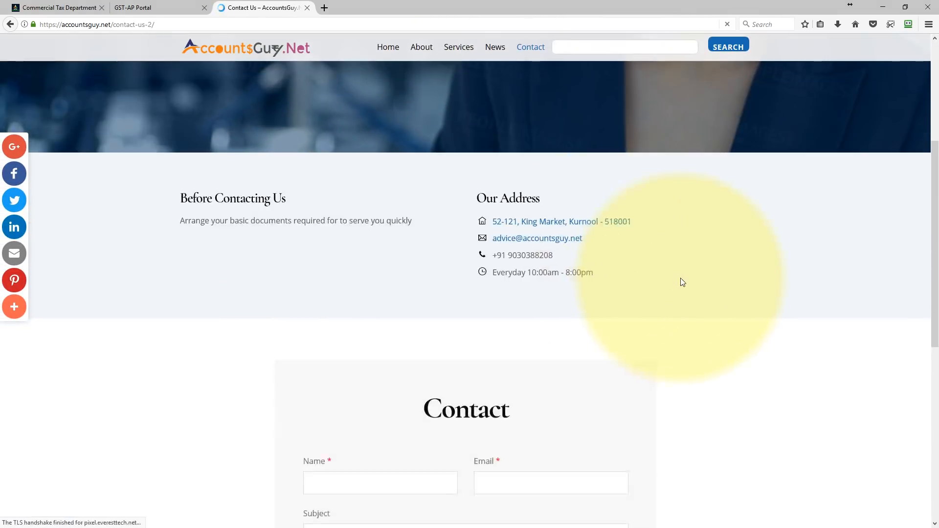